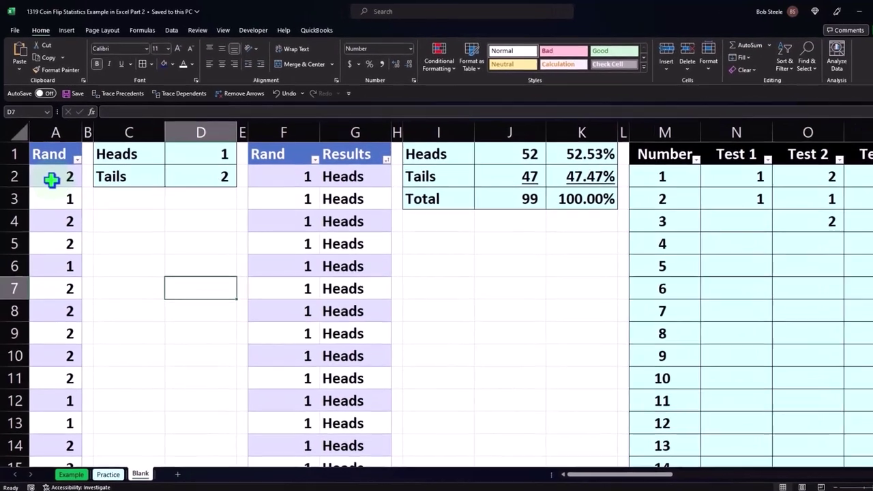
Re-enter the RANDBETWEEN formula in A2 and the IF formula in G2 to recalculate the flips
{"action": "double_click", "coordinate": [52, 170]}
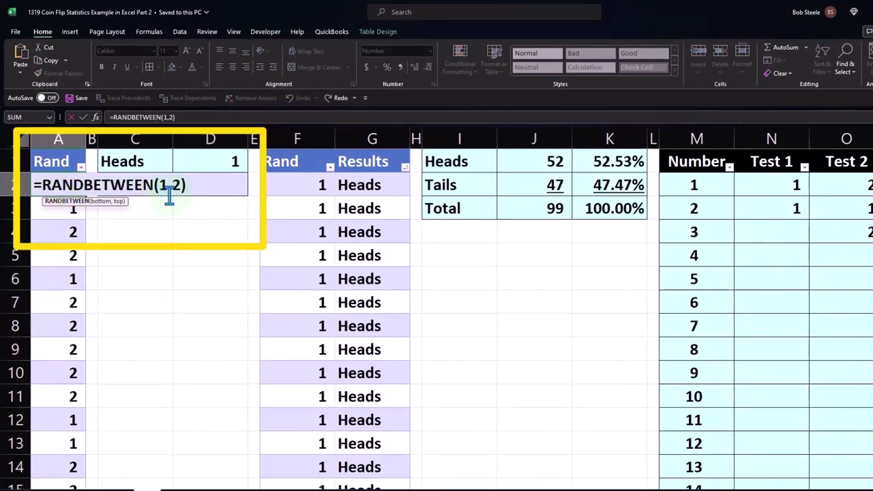
{"action": "key", "text": "Return"}
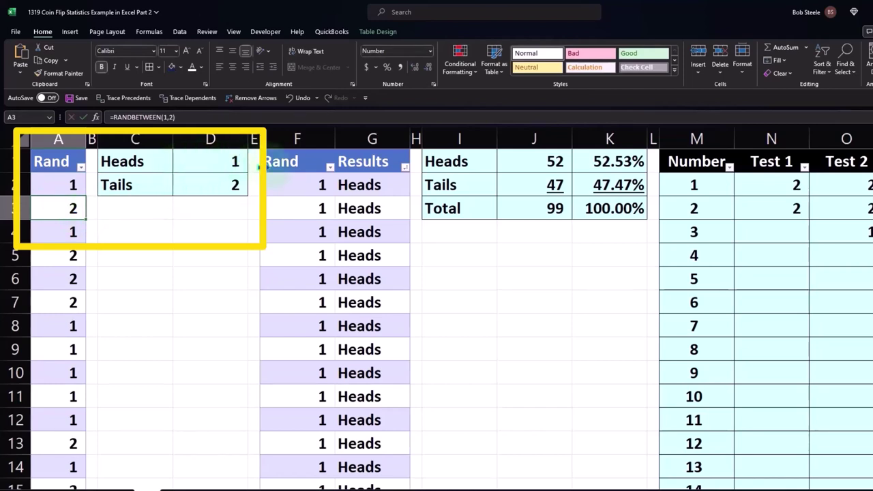
{"action": "double_click", "coordinate": [367, 183]}
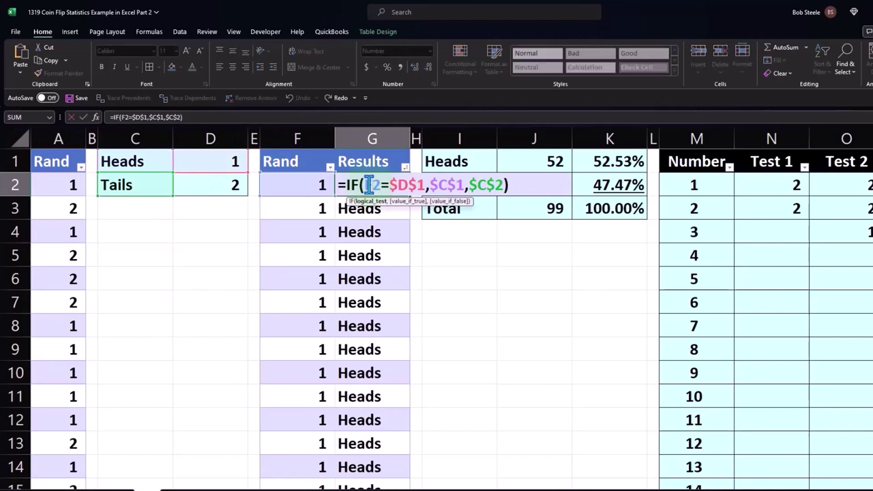
{"action": "key", "text": "Return"}
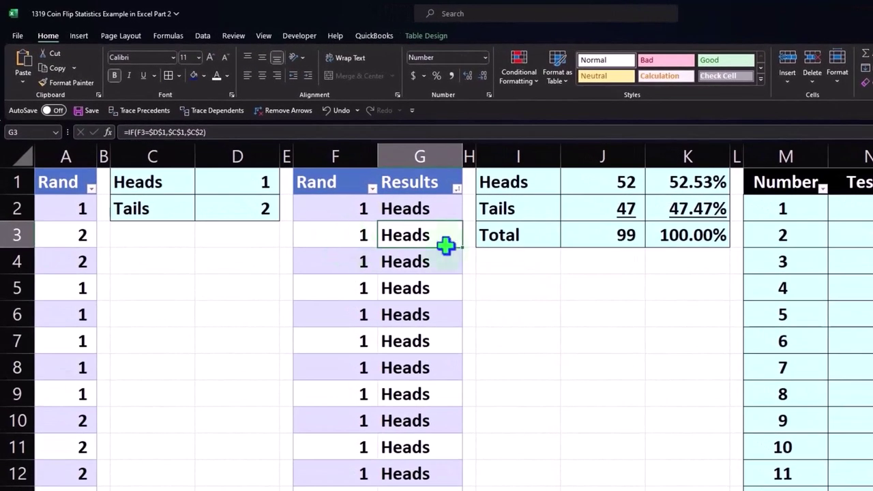
Inspect the Heads and Tails percentage formulas in K1 and K2 of the summary table
{"action": "left_click", "coordinate": [549, 232]}
{"action": "key", "text": "Right"}
{"action": "key", "text": "Right"}
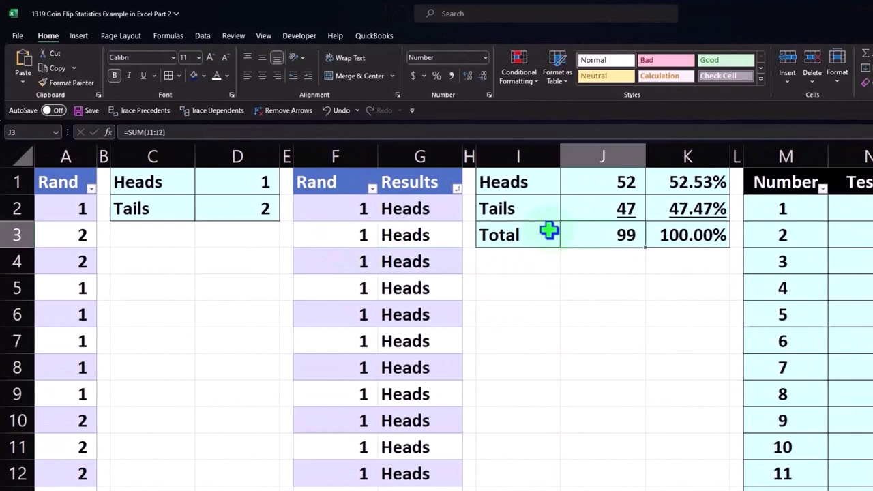
{"action": "key", "text": "Up"}
{"action": "key", "text": "Up"}
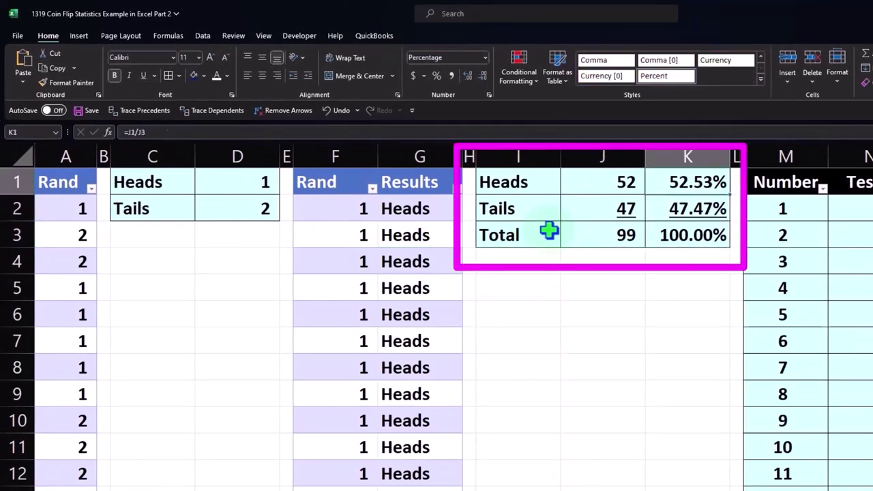
{"action": "key", "text": "Down"}
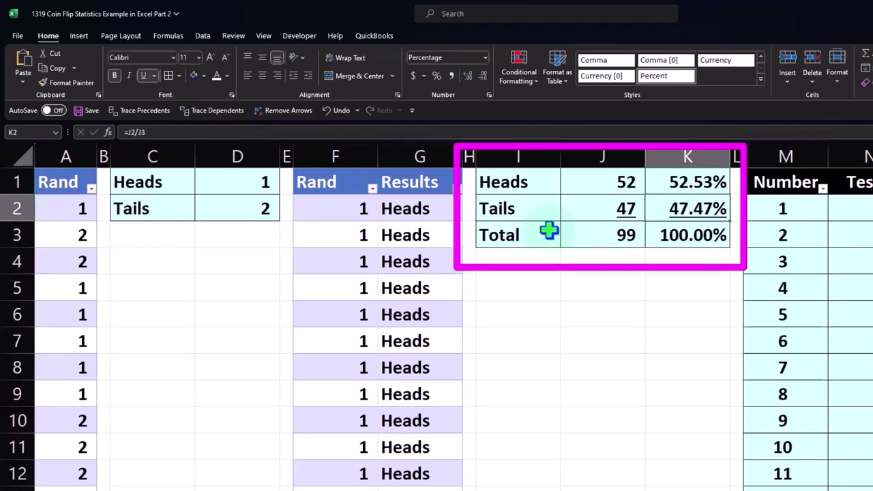
{"action": "key", "text": "Down"}
{"action": "key", "text": "Down"}
{"action": "key", "text": "Down"}
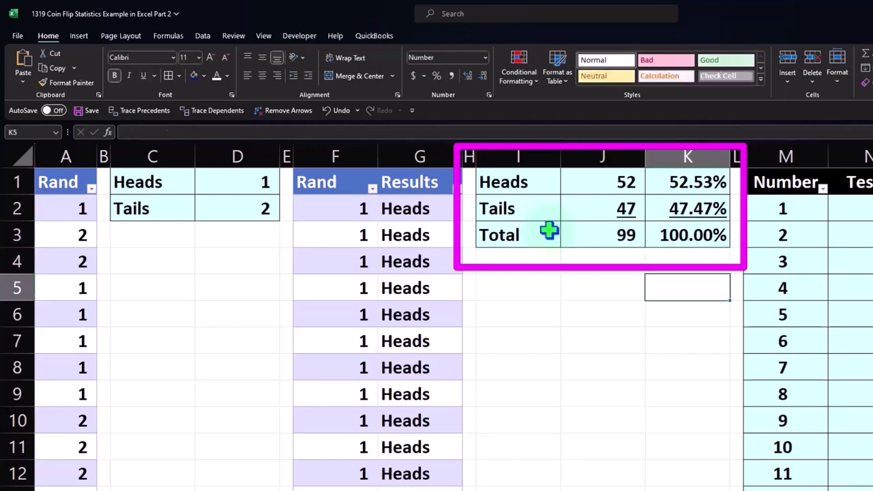
{"action": "key", "text": "Right"}
{"action": "key", "text": "Right"}
{"action": "key", "text": "Right"}
{"action": "key", "text": "Right"}
{"action": "key", "text": "Right"}
{"action": "key", "text": "Right"}
{"action": "key", "text": "Right"}
{"action": "key", "text": "Right"}
{"action": "key", "text": "Right"}
{"action": "key", "text": "Right"}
{"action": "key", "text": "Right"}
{"action": "key", "text": "Right"}
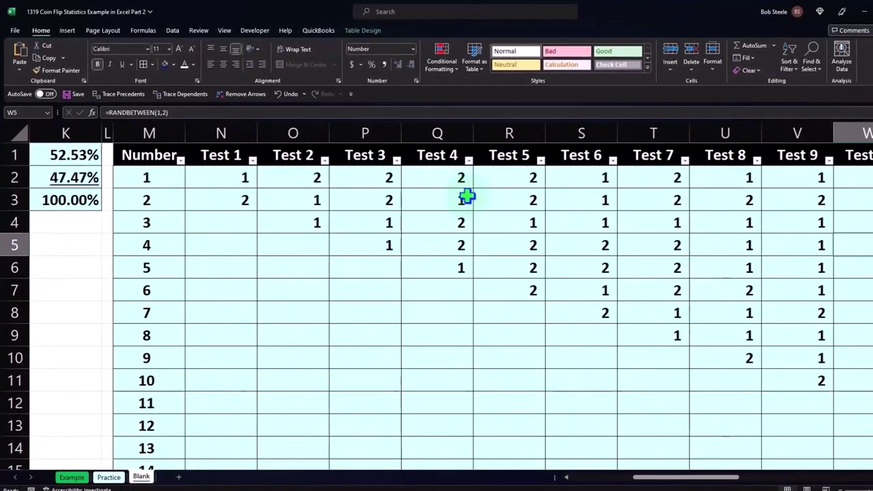
Re-enter the RANDBETWEEN formula in N3 to regenerate the Test tables' random flips
{"action": "key", "text": "Right"}
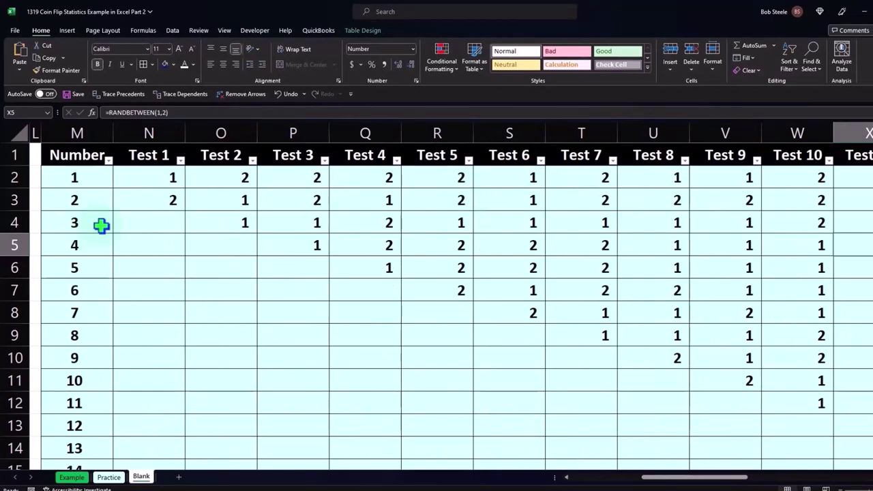
{"action": "scroll", "coordinate": [101, 225], "scroll_direction": "down", "scroll_amount": 3}
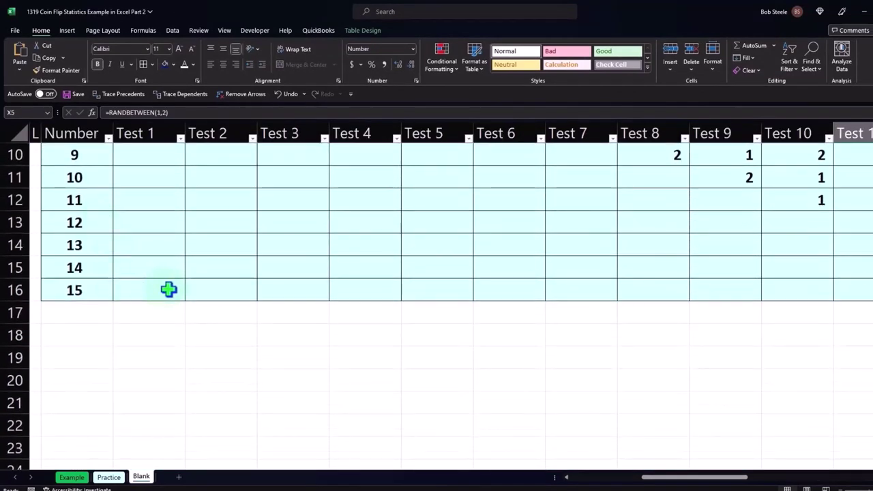
{"action": "scroll", "coordinate": [170, 281], "scroll_direction": "down", "scroll_amount": 3}
{"action": "double_click", "coordinate": [165, 202]}
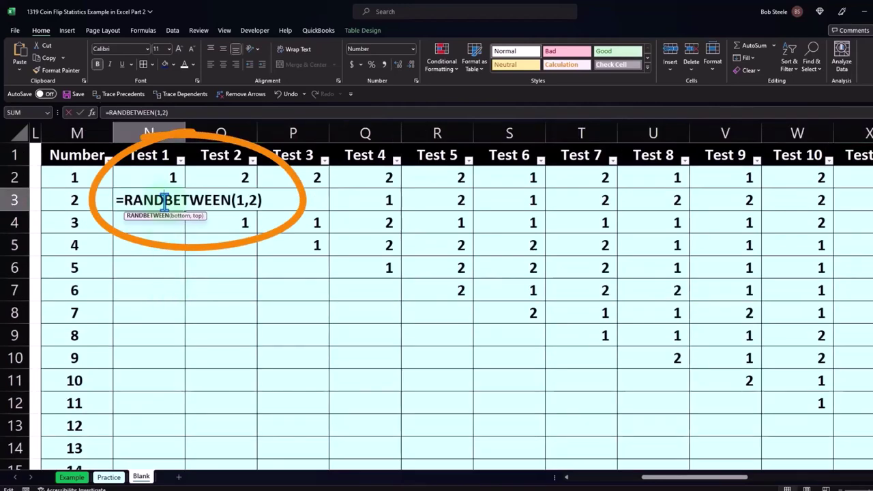
{"action": "key", "text": "Return"}
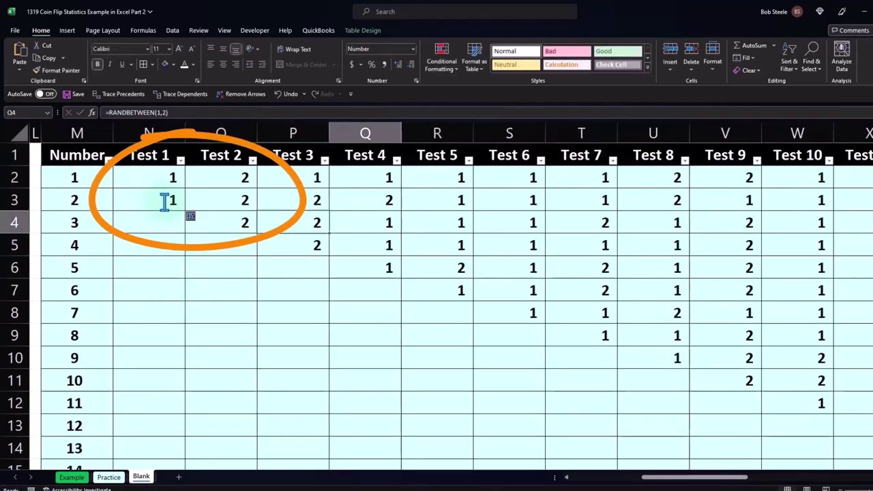
Select the Test 1–3 result ranges (AD2:AD3, AE2:AE4, AF2:AF5) in the copied Number table
{"action": "key", "text": "Right"}
{"action": "key", "text": "Right"}
{"action": "key", "text": "Right"}
{"action": "key", "text": "Right"}
{"action": "key", "text": "Right"}
{"action": "key", "text": "Right"}
{"action": "key", "text": "Right"}
{"action": "key", "text": "Right"}
{"action": "key", "text": "Right"}
{"action": "key", "text": "Right"}
{"action": "key", "text": "Right"}
{"action": "key", "text": "Right"}
{"action": "key", "text": "Right"}
{"action": "key", "text": "Right"}
{"action": "key", "text": "Right"}
{"action": "key", "text": "Right"}
{"action": "key", "text": "Right"}
{"action": "key", "text": "Right"}
{"action": "key", "text": "Right"}
{"action": "key", "text": "Right"}
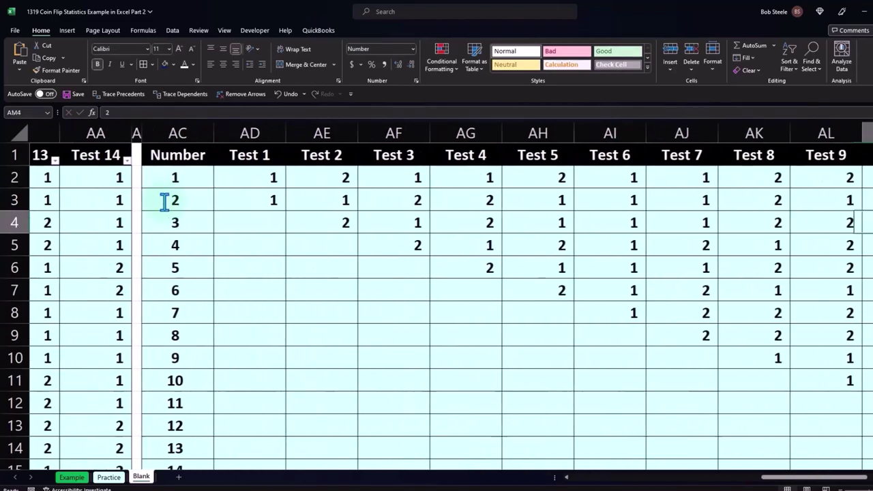
{"action": "key", "text": "Right"}
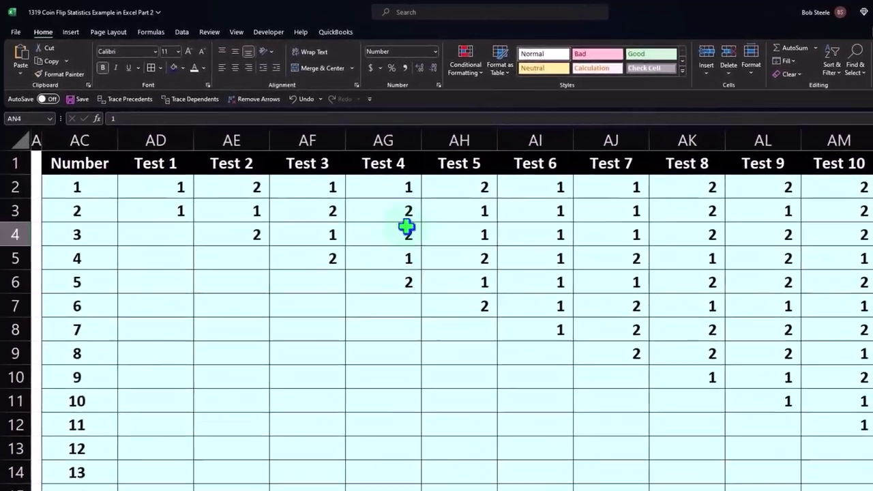
{"action": "left_click", "coordinate": [450, 226]}
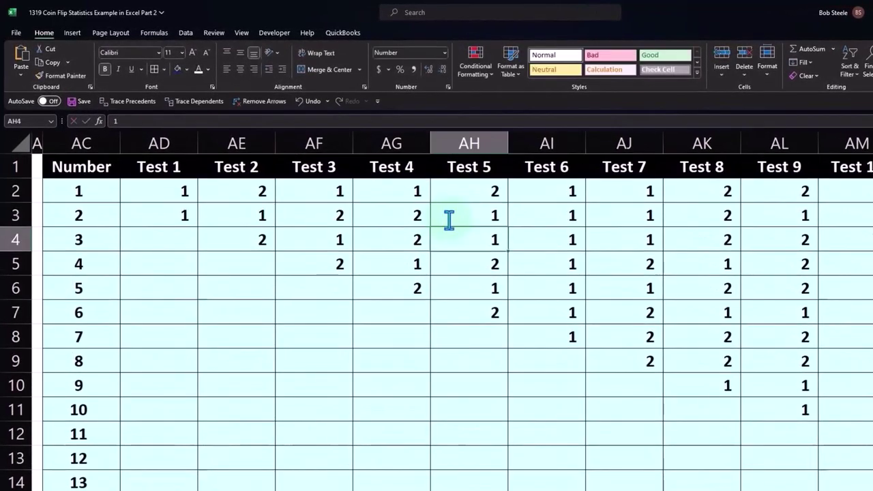
{"action": "left_click", "coordinate": [185, 191]}
{"action": "left_click_drag", "start_coordinate": [185, 191], "coordinate": [183, 208]}
{"action": "left_click_drag", "start_coordinate": [236, 198], "coordinate": [240, 232]}
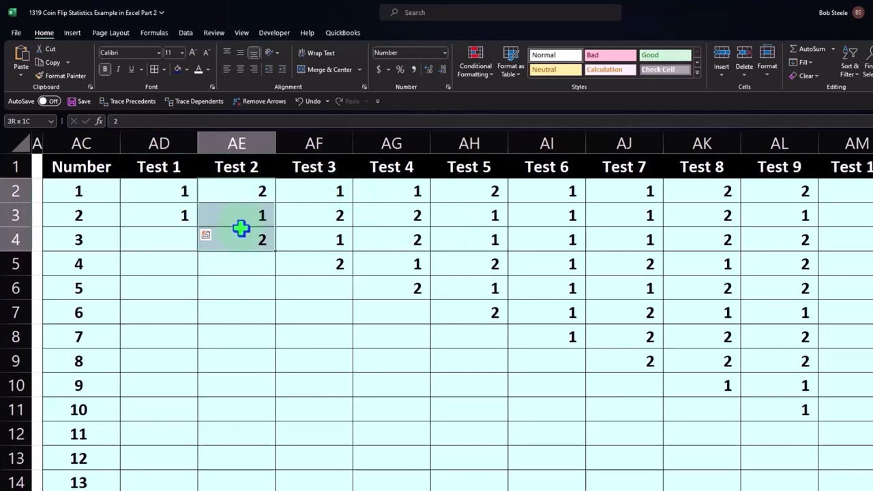
{"action": "left_click_drag", "start_coordinate": [312, 198], "coordinate": [318, 255]}
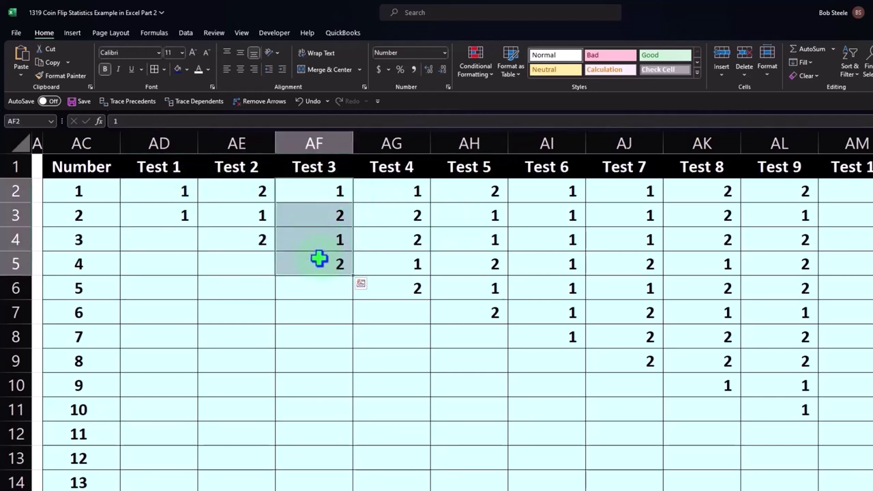
{"action": "left_click_drag", "start_coordinate": [238, 216], "coordinate": [239, 240]}
{"action": "left_click_drag", "start_coordinate": [300, 215], "coordinate": [311, 258]}
{"action": "scroll", "coordinate": [310, 260], "scroll_direction": "down", "scroll_amount": 3}
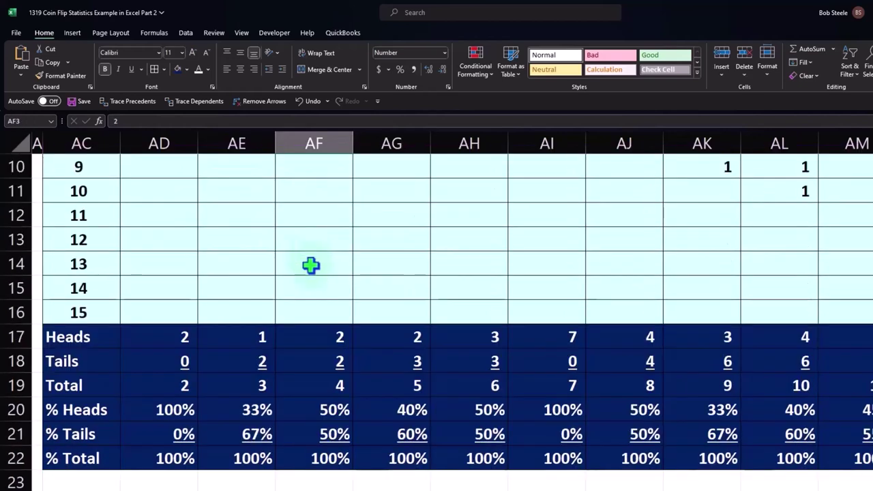
{"action": "left_click", "coordinate": [176, 408]}
{"action": "key", "text": "Down"}
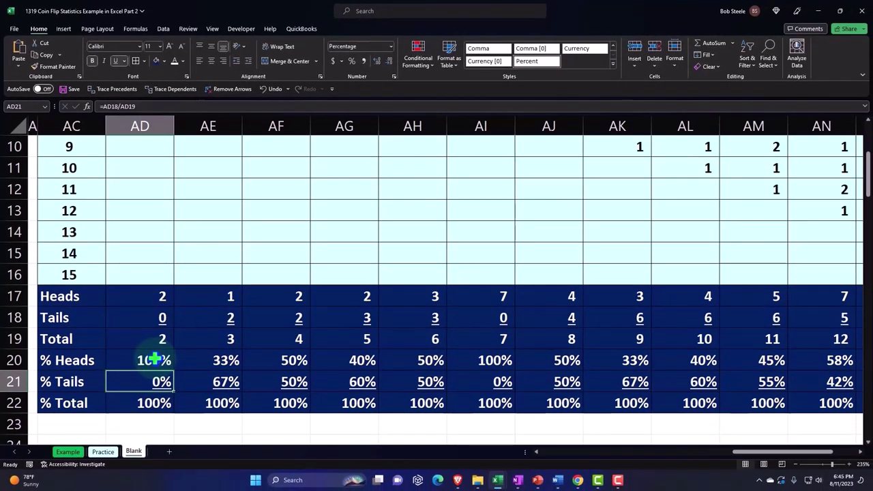
{"action": "key", "text": "Right"}
{"action": "key", "text": "Right"}
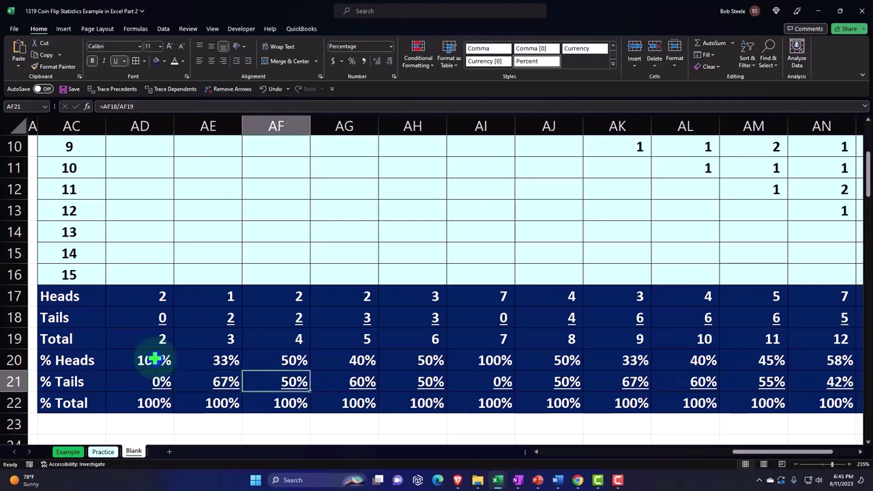
{"action": "key", "text": "Right"}
{"action": "key", "text": "Right"}
{"action": "key", "text": "Right"}
{"action": "key", "text": "Right"}
{"action": "key", "text": "Right"}
{"action": "key", "text": "Right"}
{"action": "key", "text": "Right"}
{"action": "key", "text": "Right"}
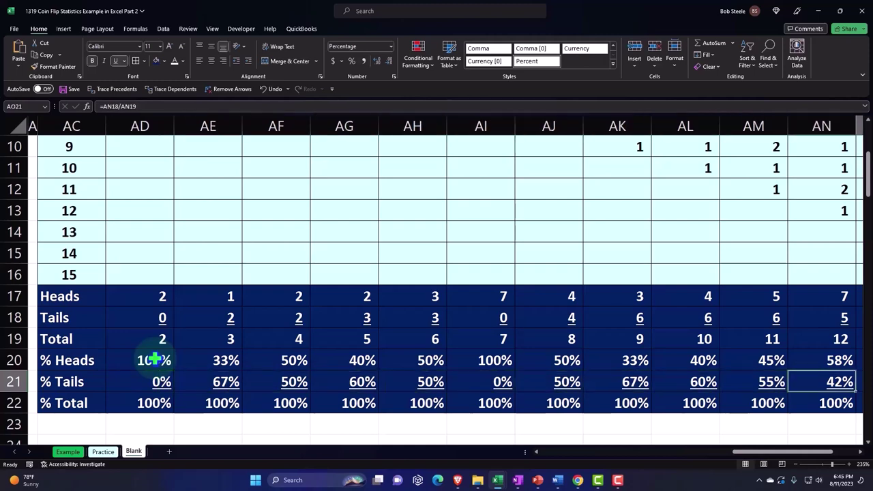
{"action": "key", "text": "Right"}
{"action": "key", "text": "Right"}
{"action": "key", "text": "Right"}
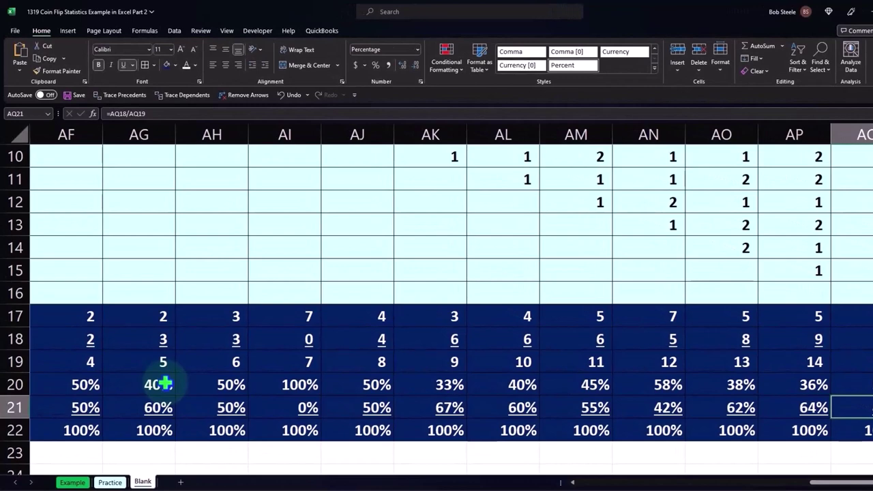
{"action": "key", "text": "Up"}
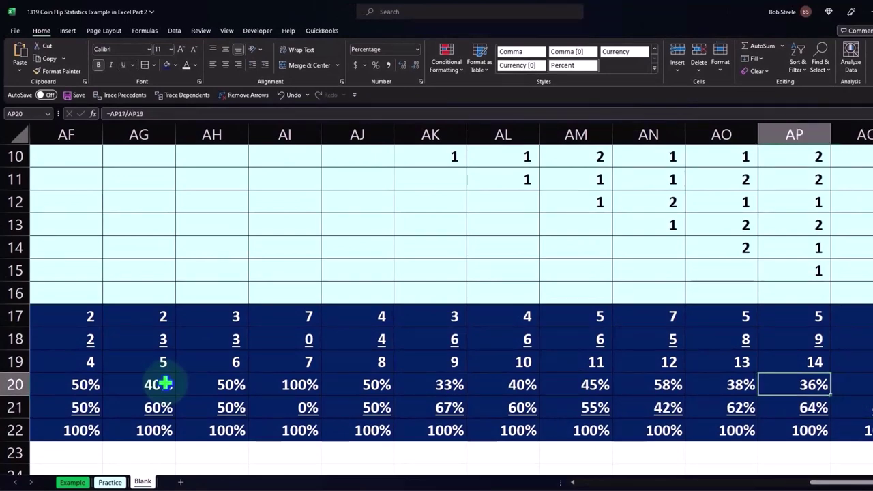
{"action": "key", "text": "Right"}
{"action": "key", "text": "Right"}
{"action": "key", "text": "Right"}
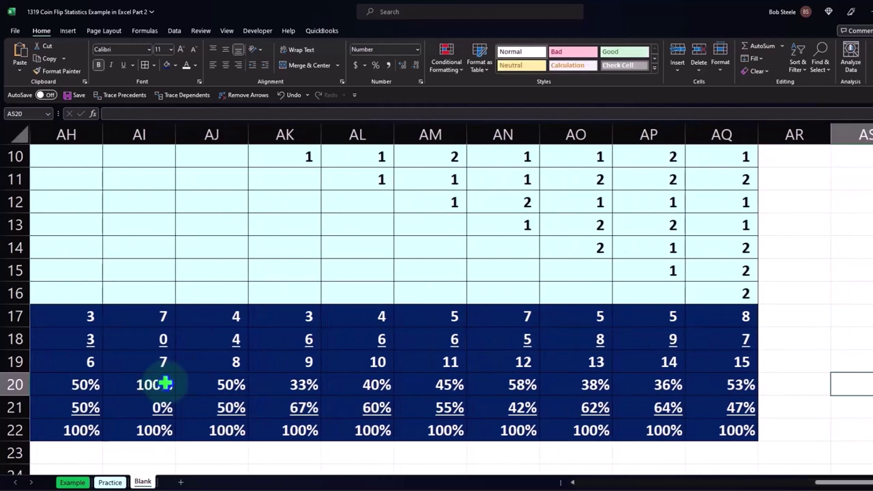
{"action": "scroll", "coordinate": [536, 308], "scroll_direction": "up", "scroll_amount": 3}
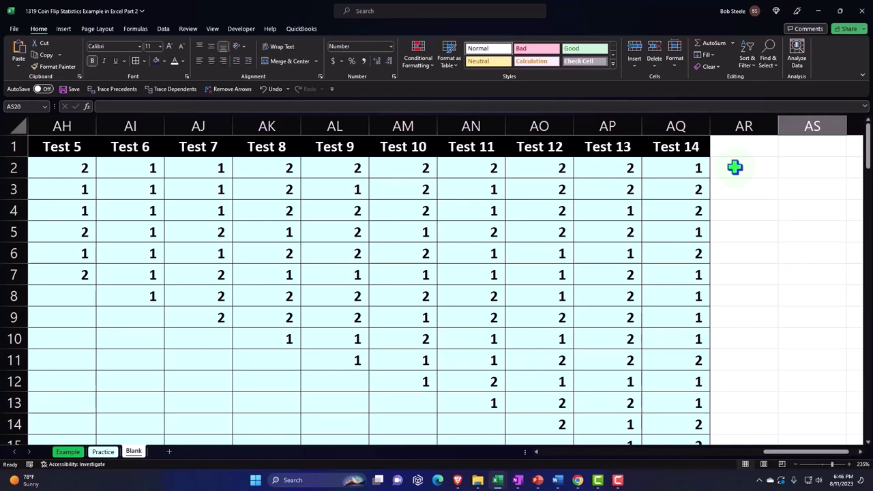
{"action": "double_click", "coordinate": [610, 170]}
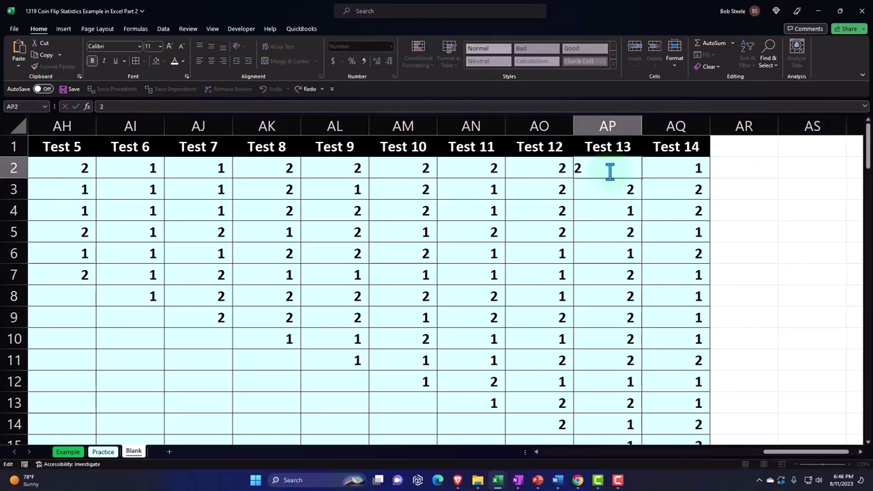
{"action": "key", "text": "Return"}
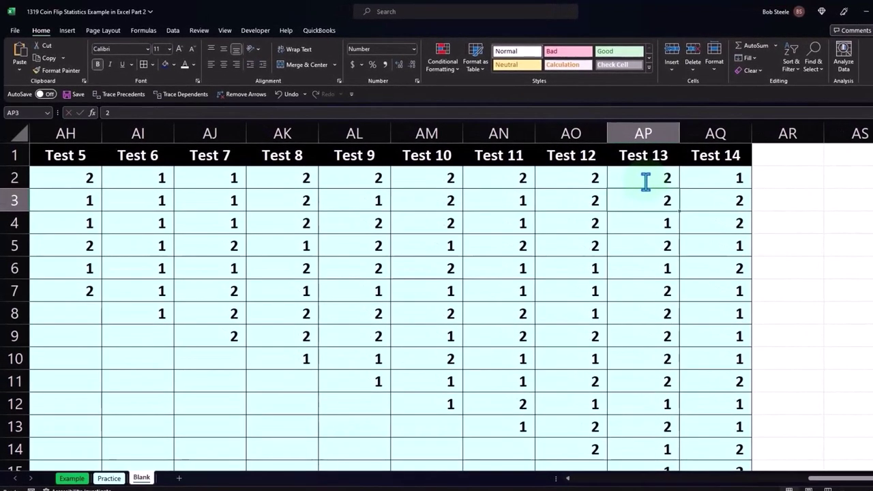
{"action": "left_click", "coordinate": [774, 181]}
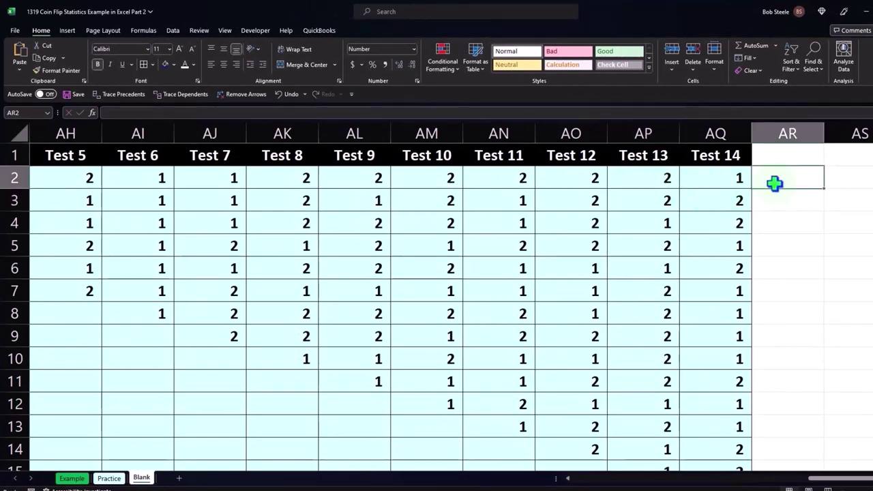
{"action": "key", "text": "Right"}
{"action": "key", "text": "Right"}
{"action": "key", "text": "Right"}
{"action": "key", "text": "Right"}
{"action": "key", "text": "Right"}
{"action": "key", "text": "Right"}
{"action": "key", "text": "Right"}
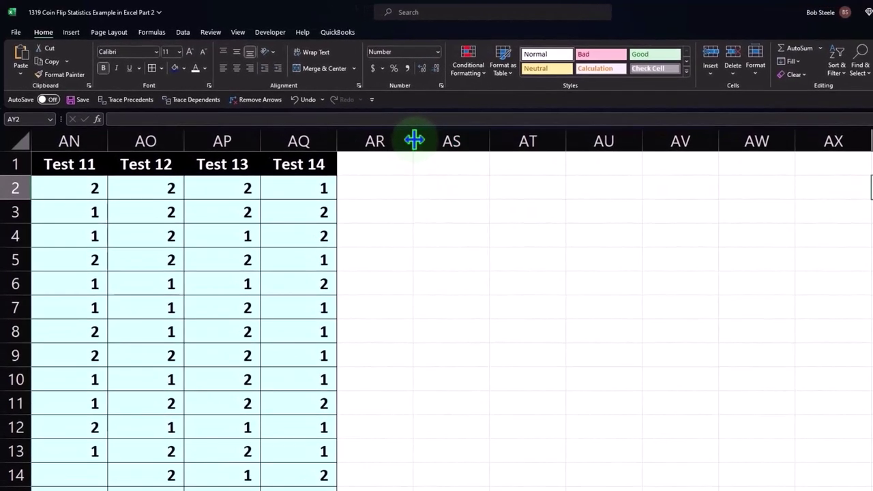
Narrow column AR into a thin spacer and enter the header Number in AS1
{"action": "left_click_drag", "start_coordinate": [414, 140], "coordinate": [351, 149]}
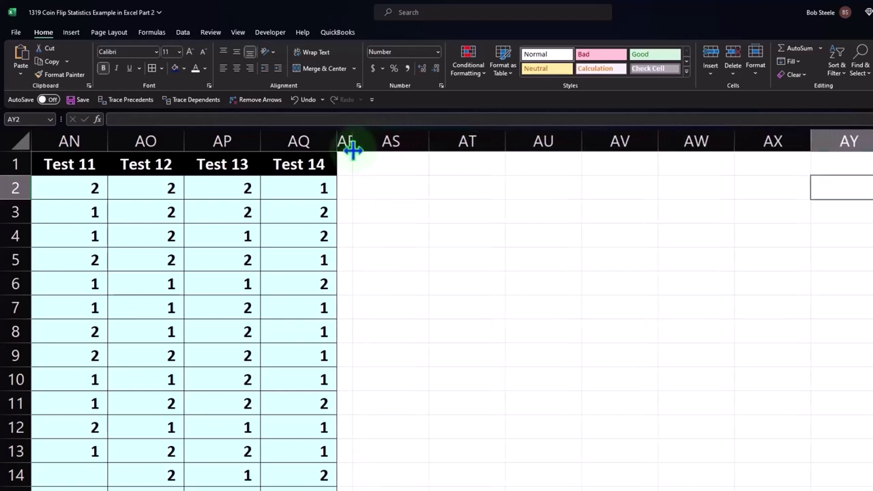
{"action": "left_click", "coordinate": [391, 161]}
{"action": "type", "text": "Nu"}
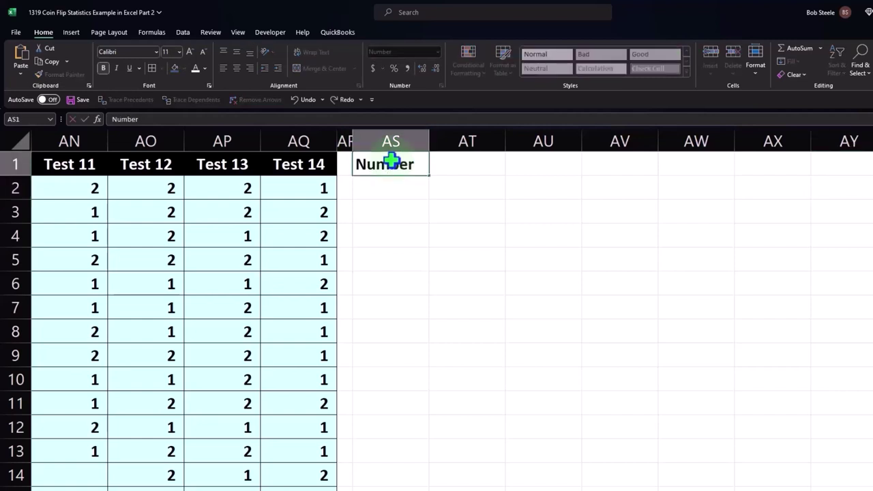
{"action": "type", "text": "mber"}
{"action": "key", "text": "Tab"}
{"action": "key", "text": "Return"}
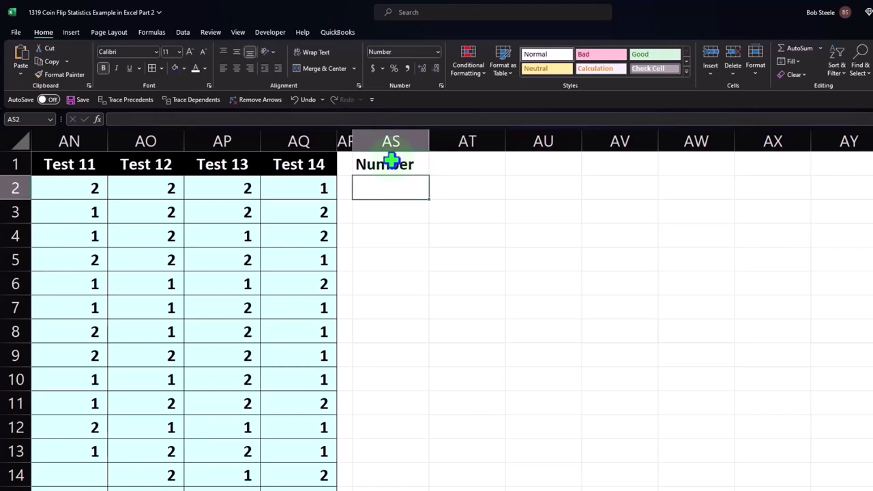
Fill AS2 downward with the series 1 through 75 and centre it
{"action": "type", "text": "1"}
{"action": "key", "text": "Return"}
{"action": "type", "text": "2"}
{"action": "key", "text": "Return"}
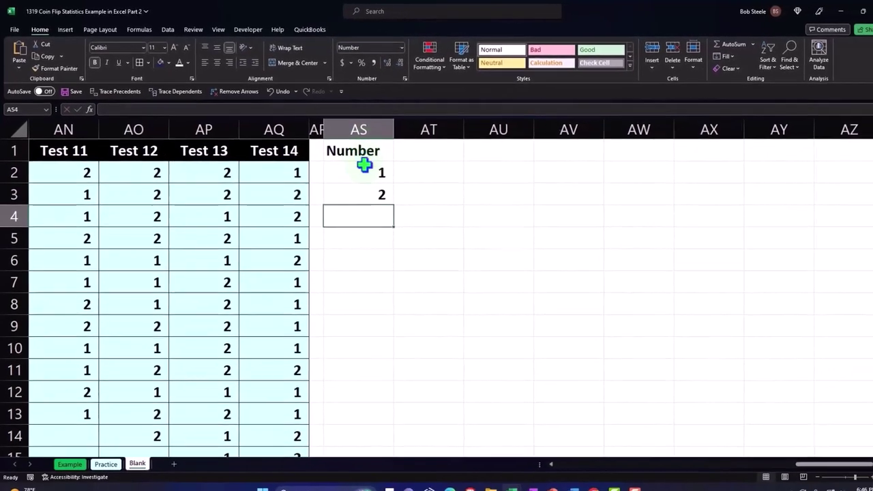
{"action": "left_click_drag", "start_coordinate": [364, 164], "coordinate": [365, 186]}
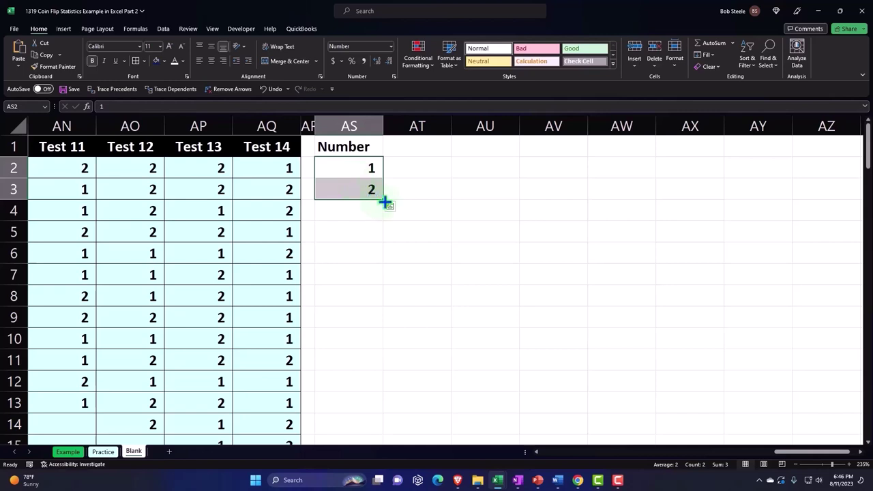
{"action": "left_click_drag", "start_coordinate": [385, 202], "coordinate": [403, 236]}
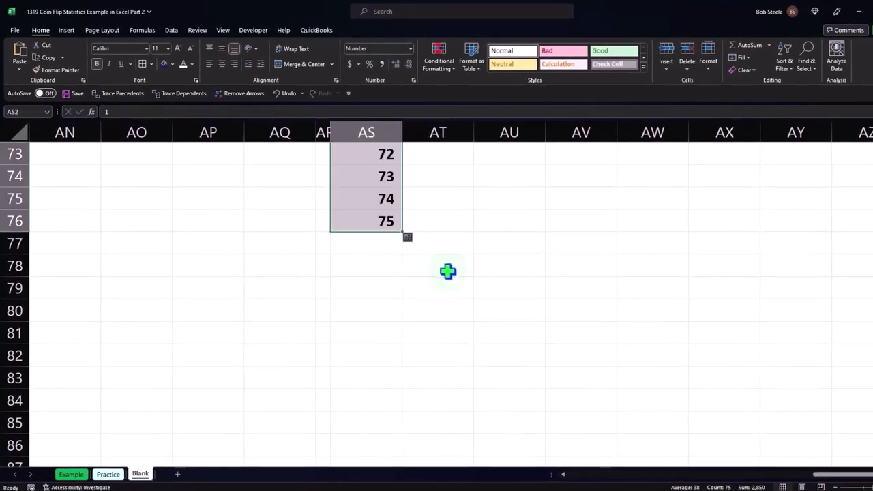
{"action": "left_click", "coordinate": [222, 64]}
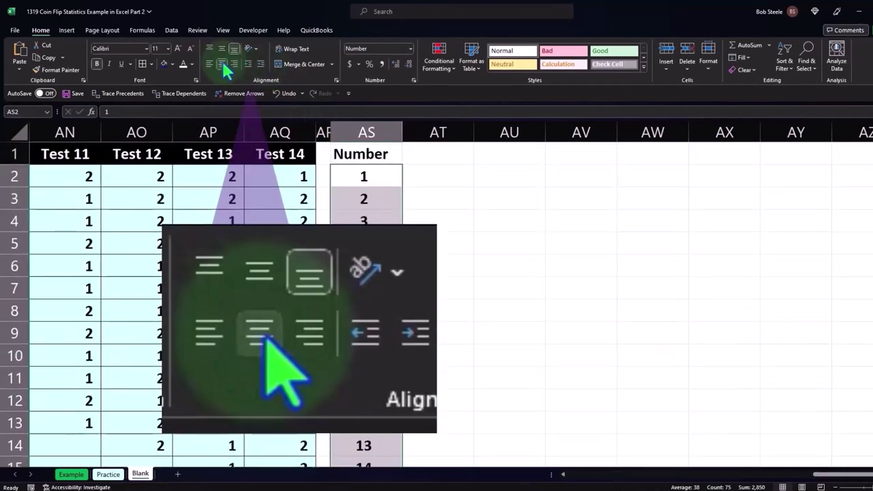
{"action": "left_click", "coordinate": [443, 153]}
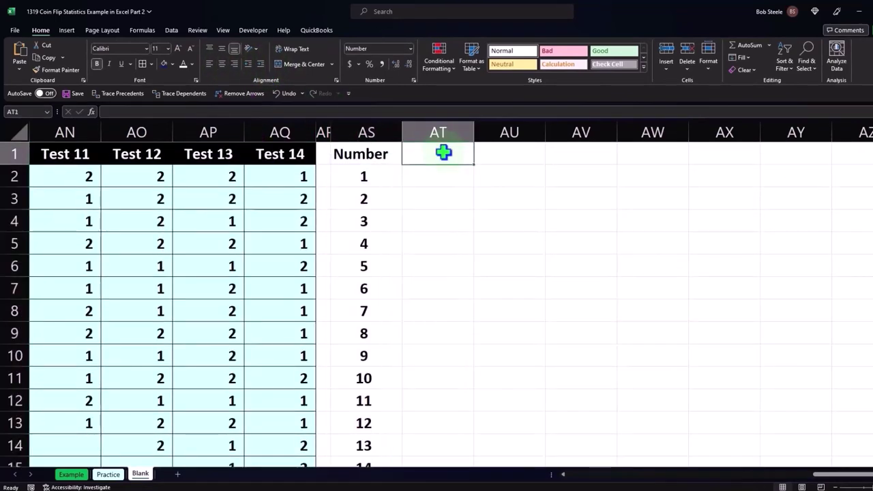
Enter Test 1 and Test 2 in AT1:AU1 and fill the headers right to Test 100 in EO1
{"action": "type", "text": "Test 1"}
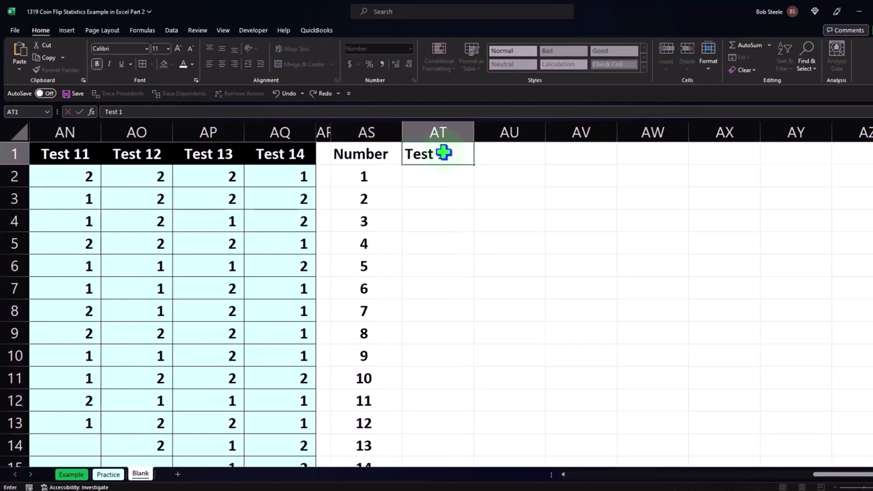
{"action": "key", "text": "Tab"}
{"action": "type", "text": "Tes"}
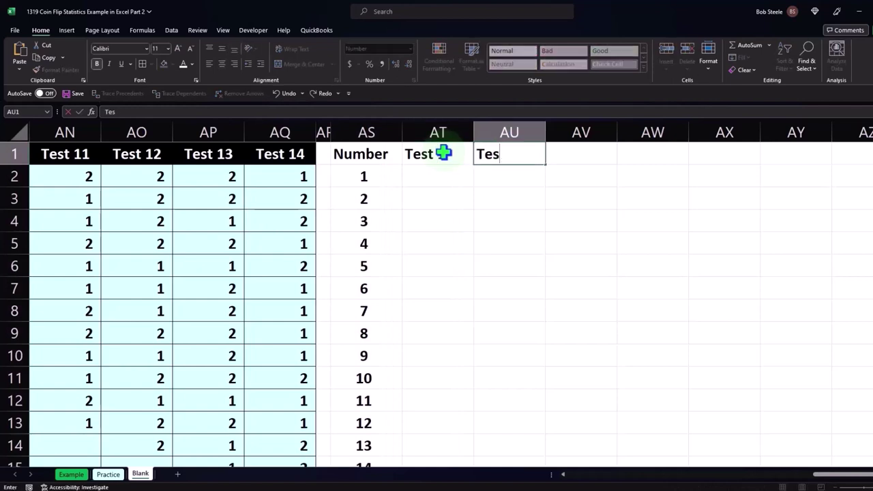
{"action": "type", "text": "t 2"}
{"action": "key", "text": "Return"}
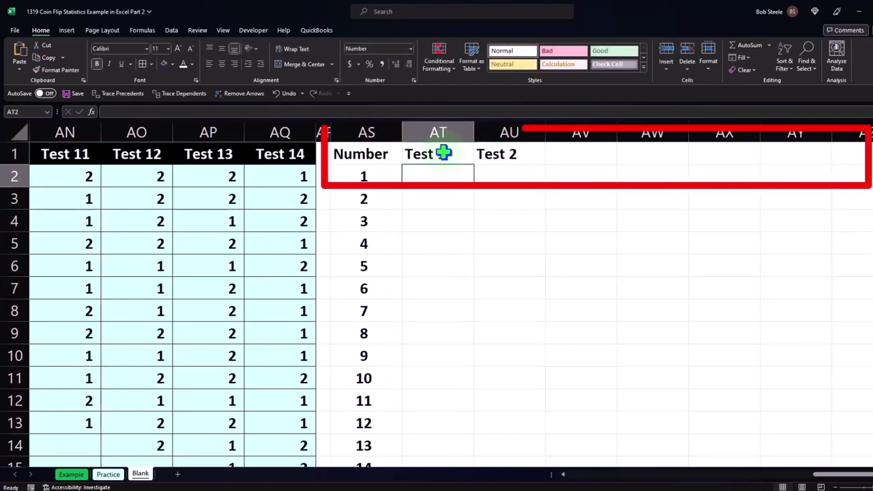
{"action": "left_click_drag", "start_coordinate": [444, 153], "coordinate": [496, 150]}
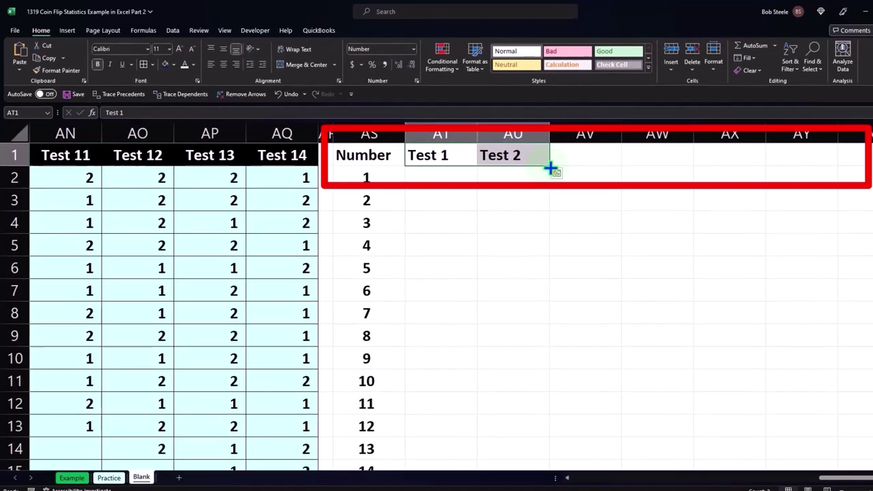
{"action": "left_click_drag", "start_coordinate": [576, 177], "coordinate": [624, 172]}
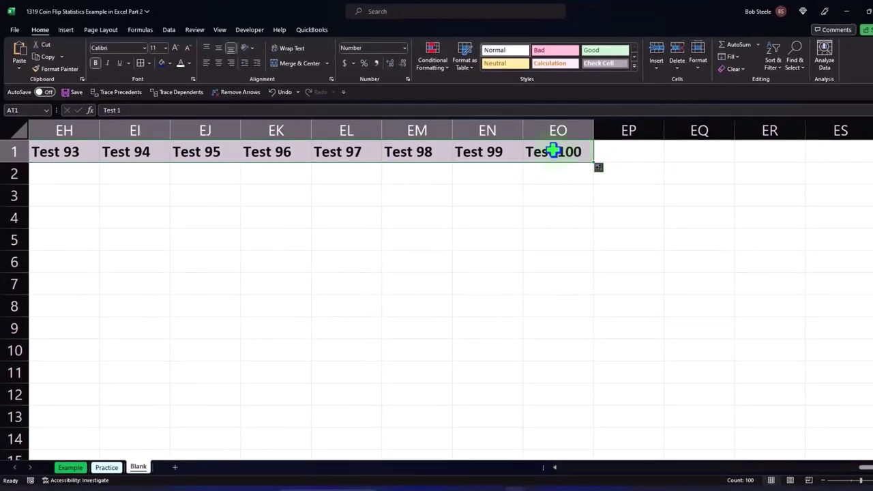
{"action": "left_click_drag", "start_coordinate": [553, 152], "coordinate": [121, 147]}
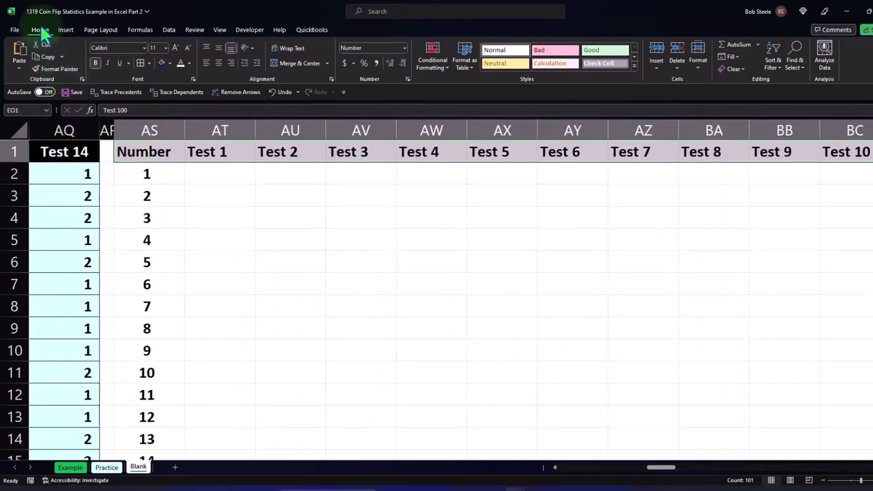
Centre the AS1:EO1 header row and give it a black fill
{"action": "left_click", "coordinate": [221, 63]}
{"action": "left_click", "coordinate": [169, 63]}
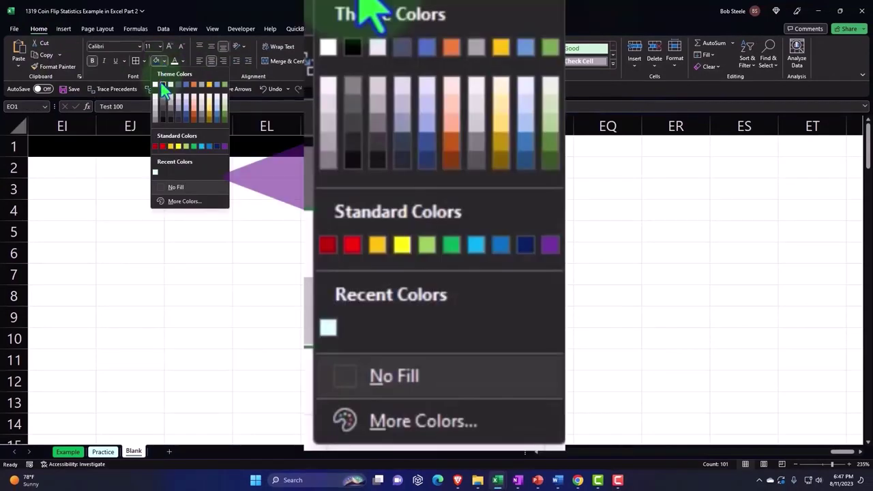
{"action": "left_click", "coordinate": [163, 85]}
{"action": "left_click_drag", "start_coordinate": [224, 165], "coordinate": [266, 188]}
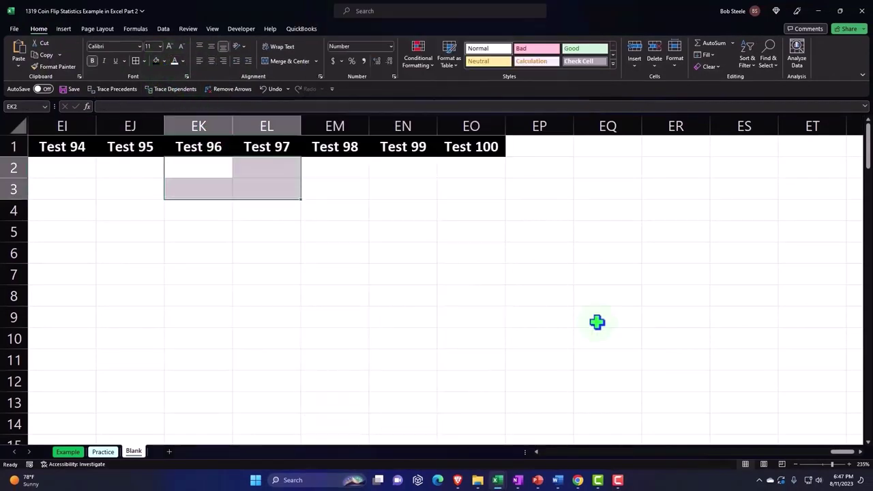
{"action": "left_click_drag", "start_coordinate": [838, 452], "coordinate": [634, 473]}
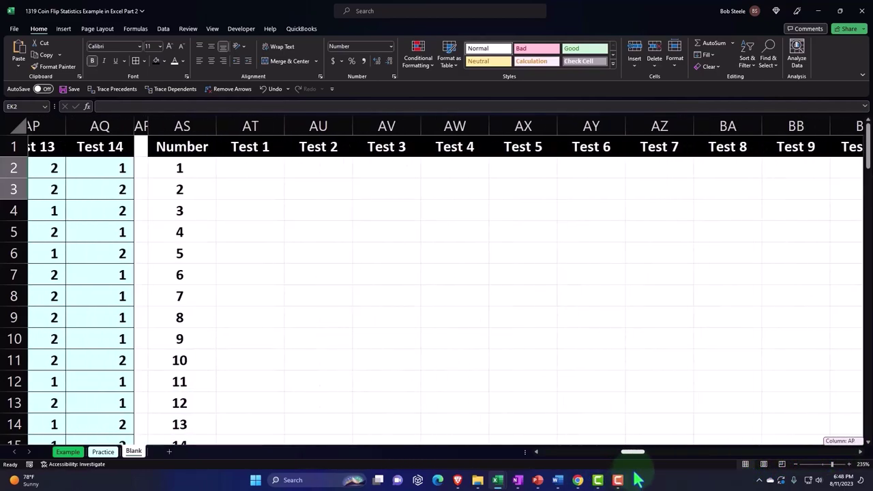
{"action": "left_click", "coordinate": [249, 168]}
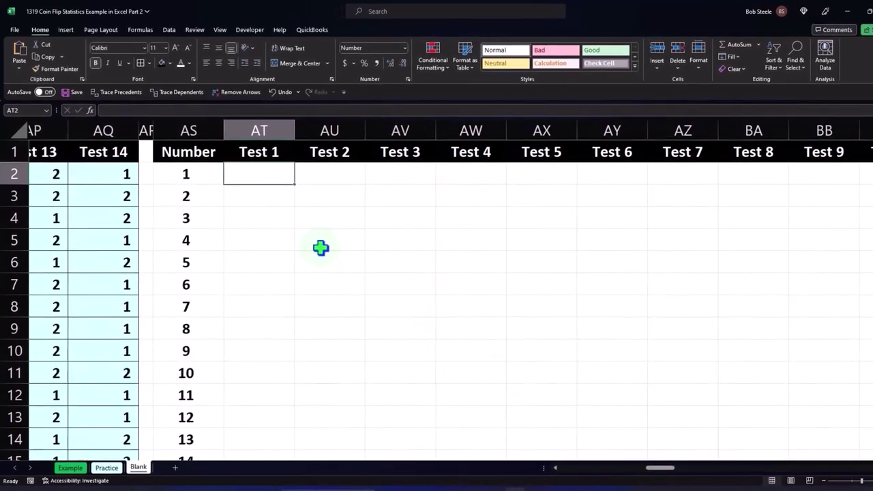
Enter =RANDBETWEEN(1,2) in AT2 and fill it down to AT76
{"action": "type", "text": "="}
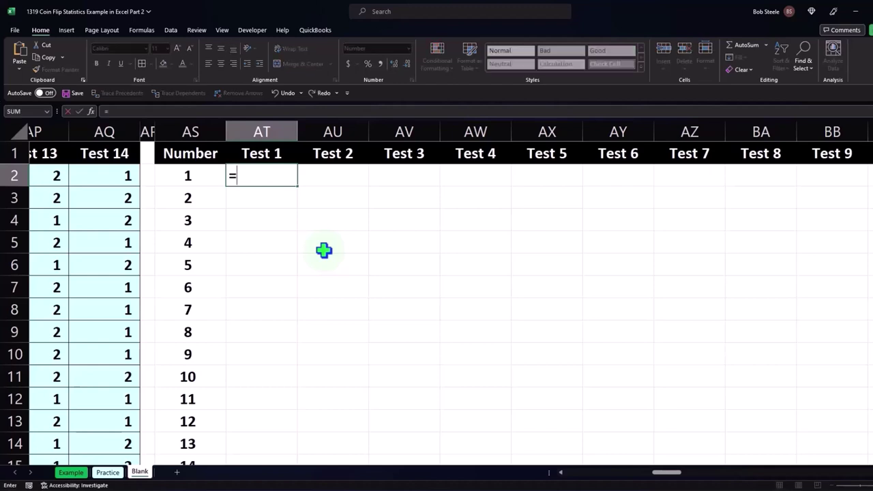
{"action": "type", "text": "rand"}
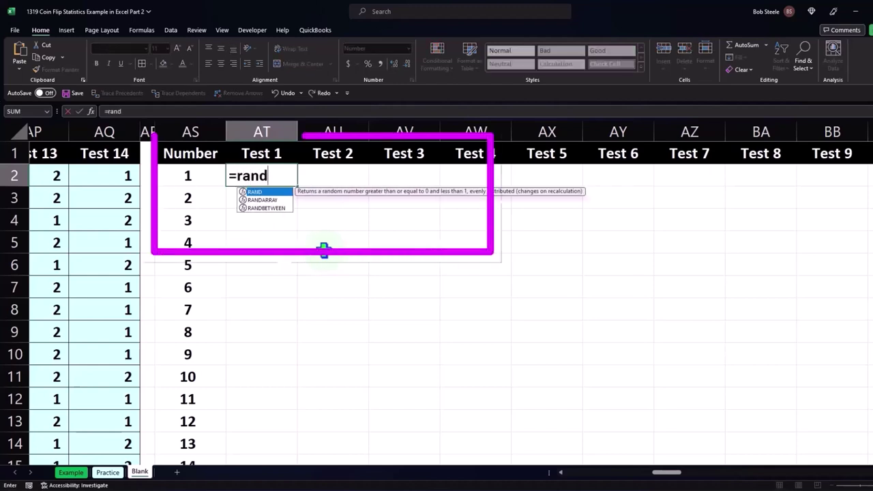
{"action": "double_click", "coordinate": [285, 209]}
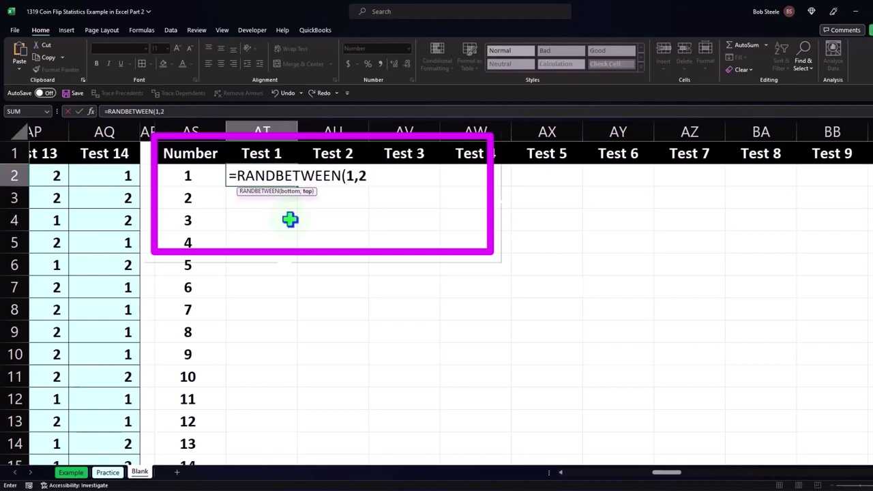
{"action": "type", "text": "1,2)"}
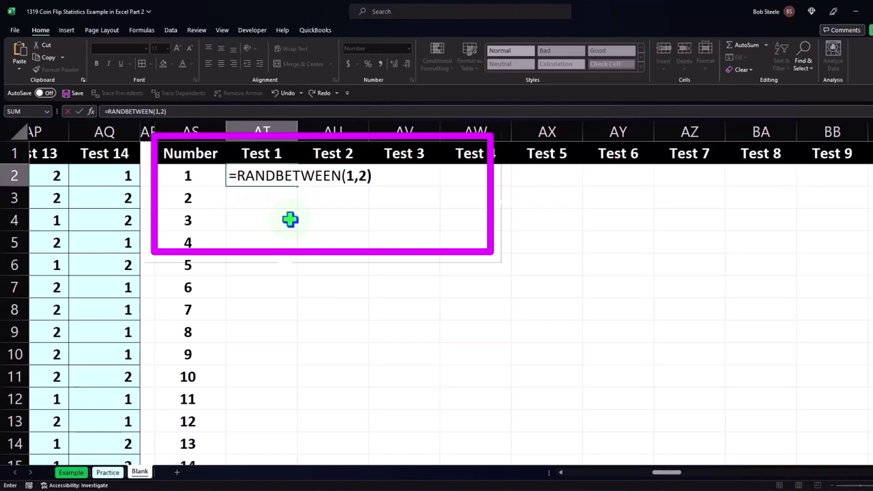
{"action": "key", "text": "Return"}
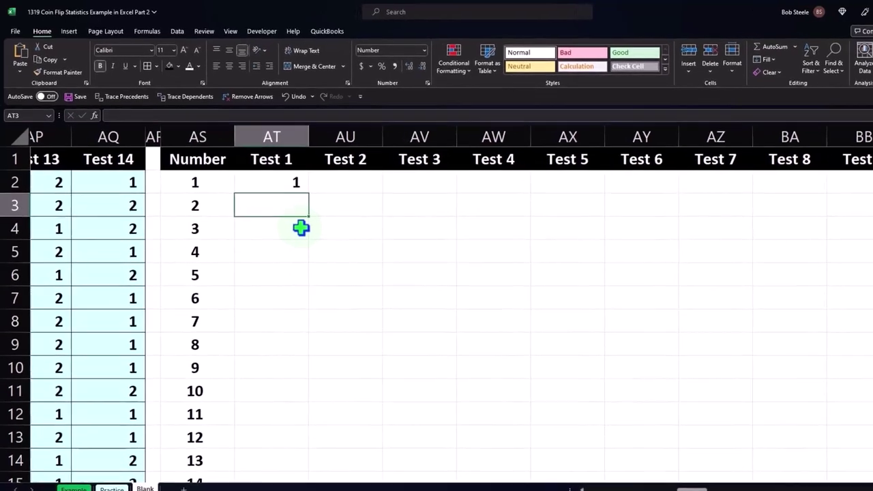
{"action": "left_click", "coordinate": [279, 176]}
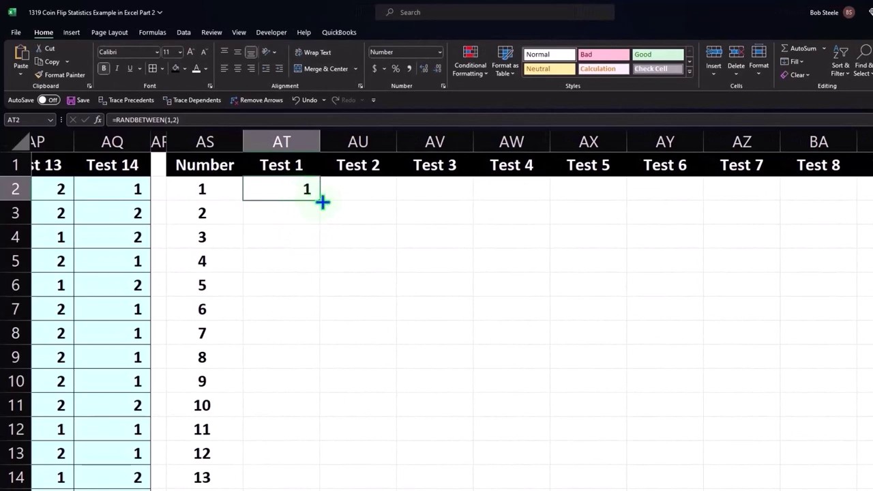
{"action": "left_click_drag", "start_coordinate": [322, 202], "coordinate": [298, 446]}
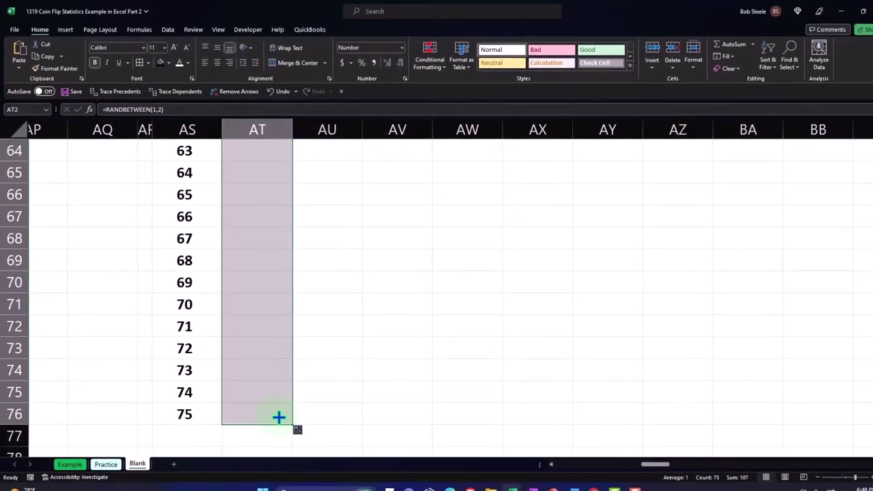
{"action": "scroll", "coordinate": [294, 445], "scroll_direction": "up", "scroll_amount": 9}
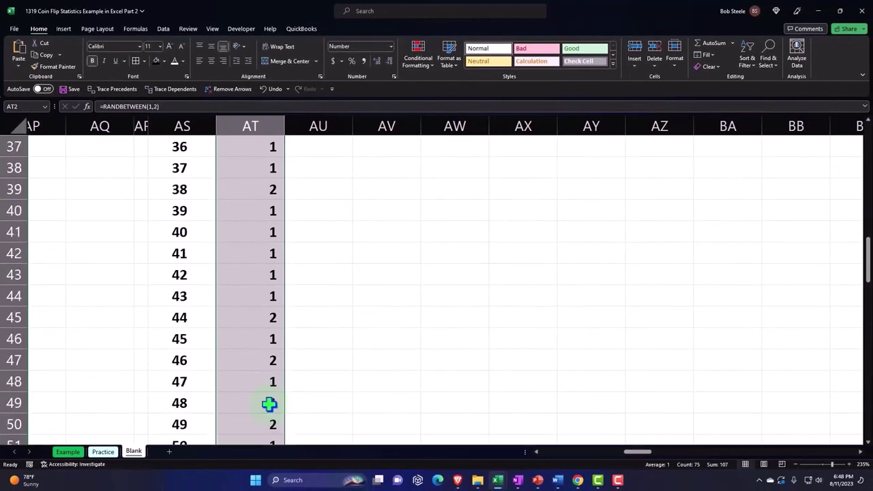
{"action": "scroll", "coordinate": [269, 405], "scroll_direction": "up", "scroll_amount": 12}
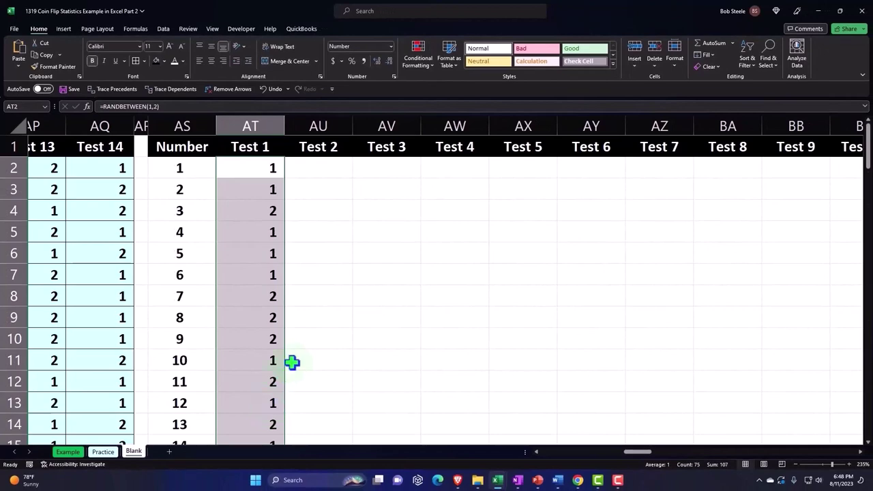
{"action": "scroll", "coordinate": [310, 262], "scroll_direction": "down", "scroll_amount": 14}
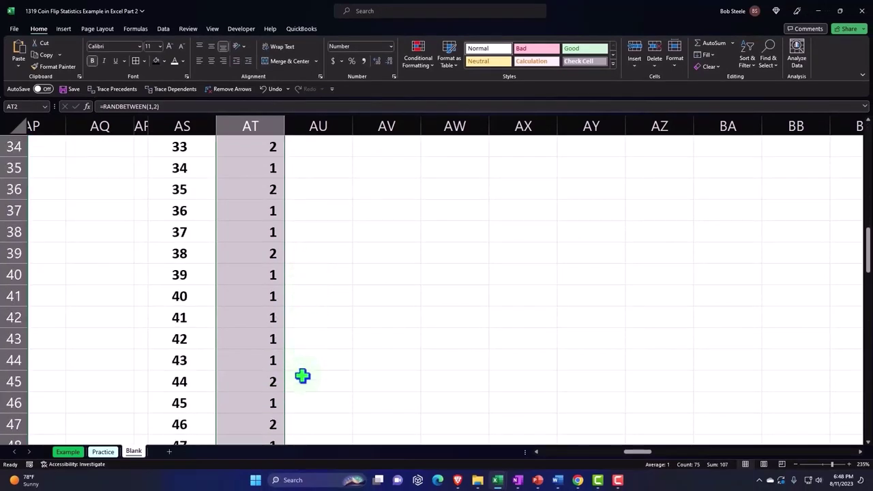
{"action": "scroll", "coordinate": [287, 417], "scroll_direction": "down", "scroll_amount": 8}
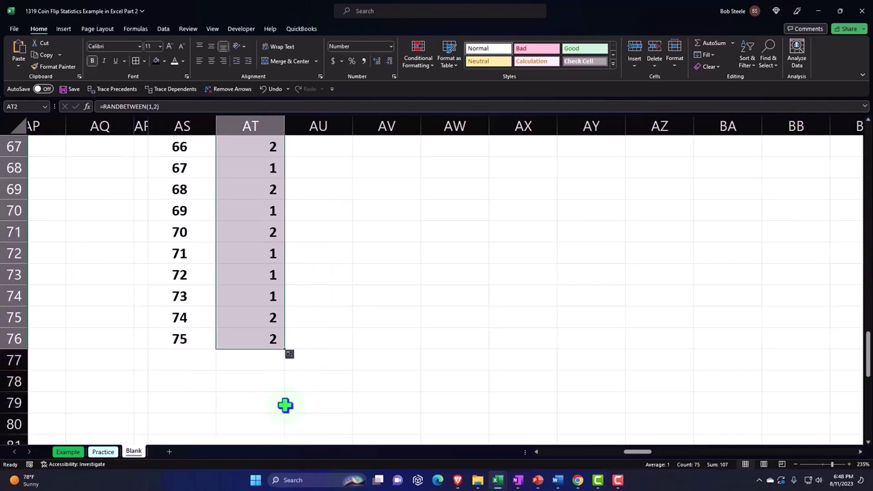
{"action": "scroll", "coordinate": [278, 346], "scroll_direction": "up", "scroll_amount": 20}
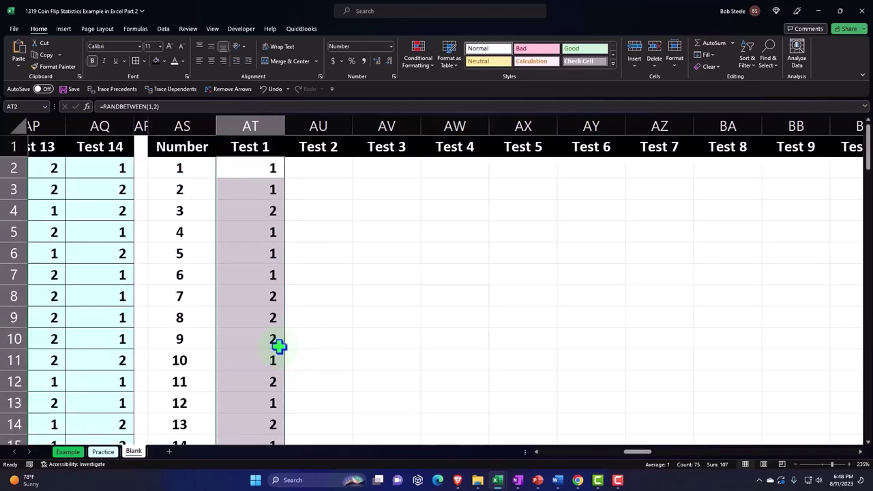
Copy the Test 1 coin-flip formulas and paste them across Test 2 through Test 100
{"action": "right_click", "coordinate": [256, 208]}
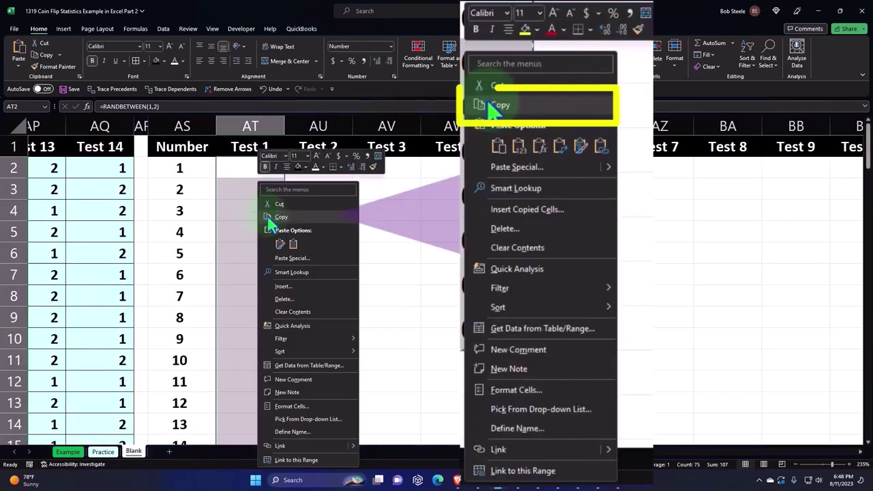
{"action": "left_click", "coordinate": [269, 218]}
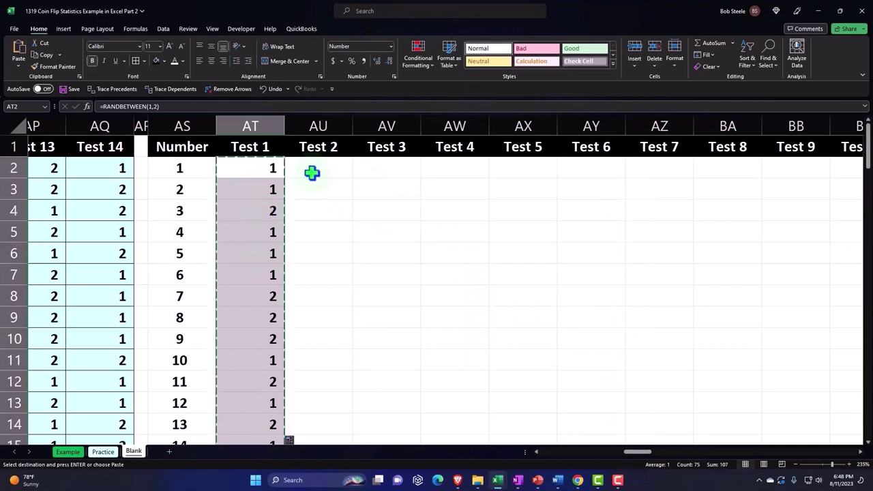
{"action": "left_click", "coordinate": [320, 173]}
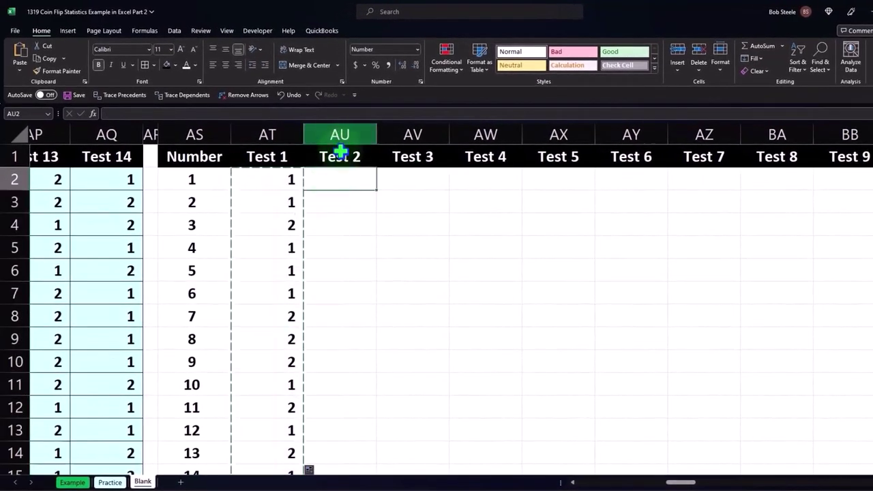
{"action": "mouse_move", "coordinate": [347, 177]}
{"action": "left_mouse_down"}
{"action": "mouse_move", "coordinate": [743, 189]}
{"action": "mouse_move", "coordinate": [846, 178]}
{"action": "mouse_move", "coordinate": [786, 182]}
{"action": "left_mouse_up"}
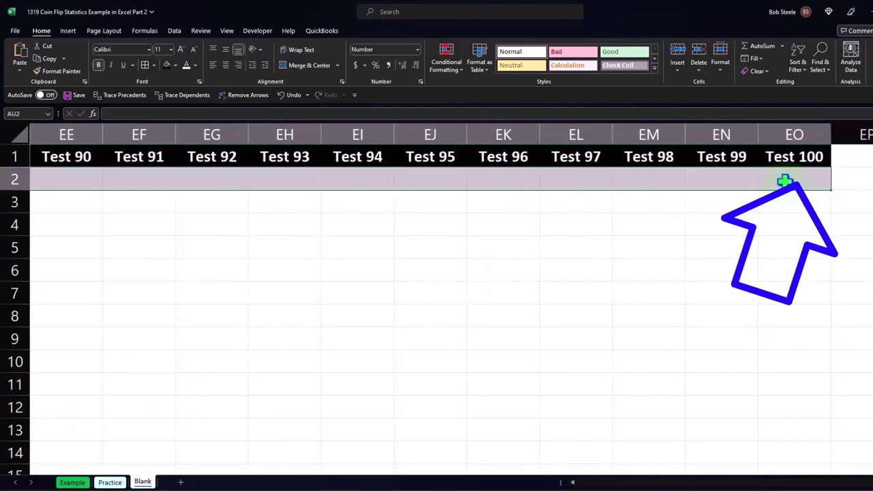
{"action": "right_click", "coordinate": [610, 181]}
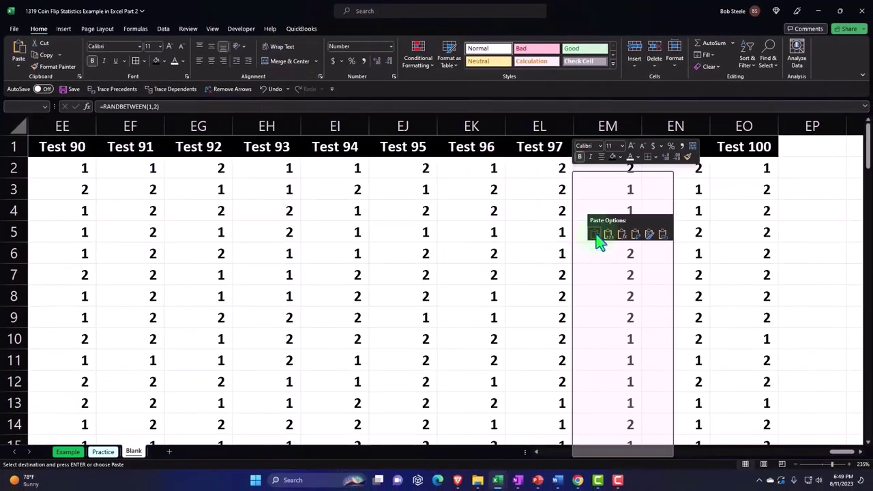
{"action": "left_click", "coordinate": [596, 236]}
{"action": "left_click", "coordinate": [544, 215]}
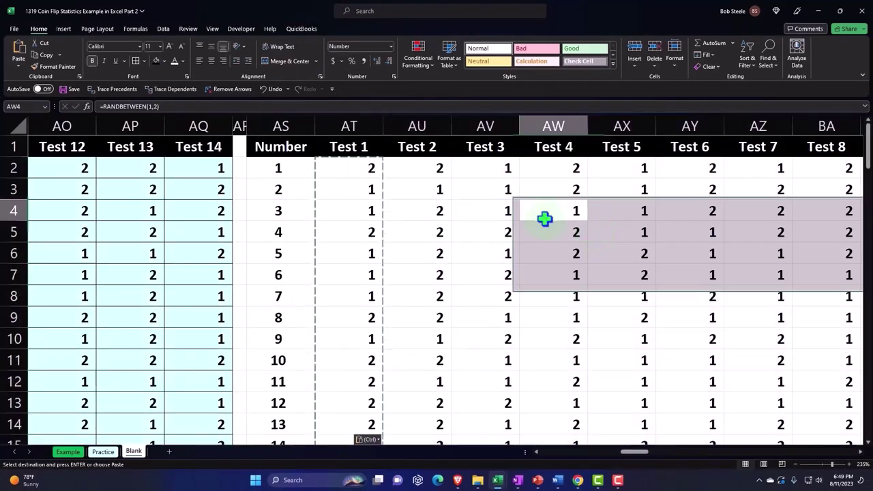
{"action": "left_click", "coordinate": [434, 226]}
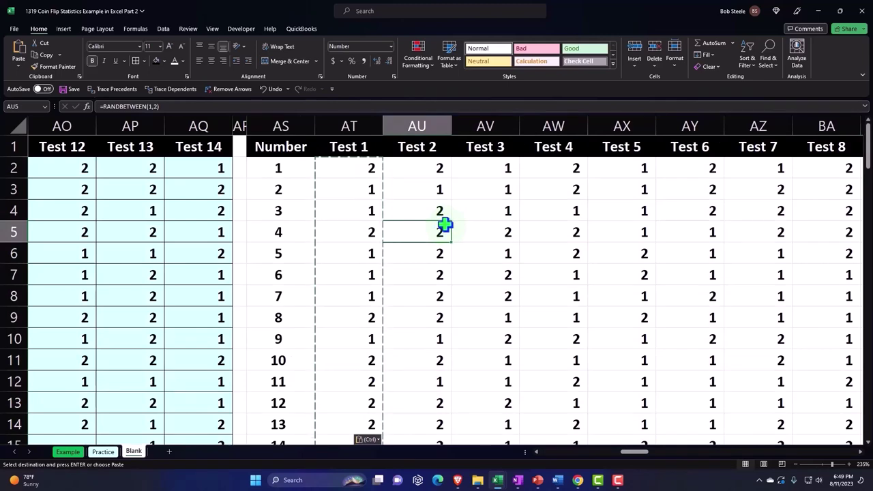
Re-enter the formulas in AU3, AV5 and AW6 to regenerate the random flips
{"action": "double_click", "coordinate": [435, 185]}
{"action": "key", "text": "Return"}
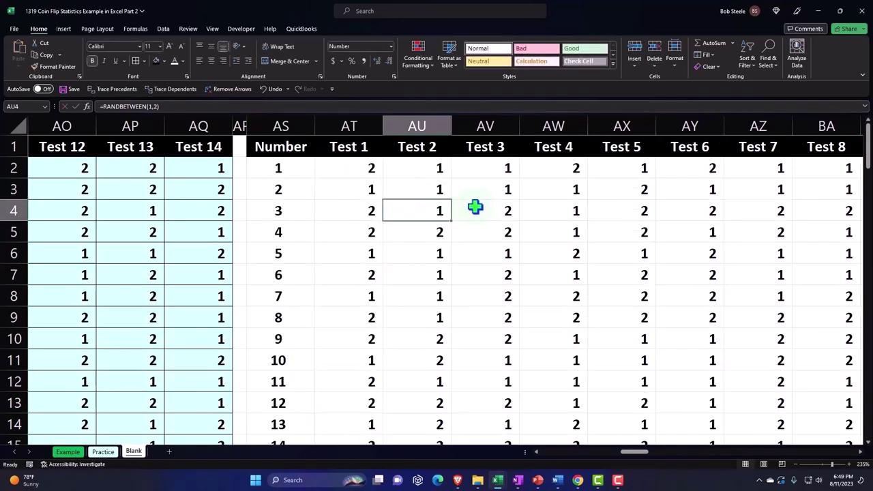
{"action": "double_click", "coordinate": [487, 225]}
{"action": "key", "text": "Return"}
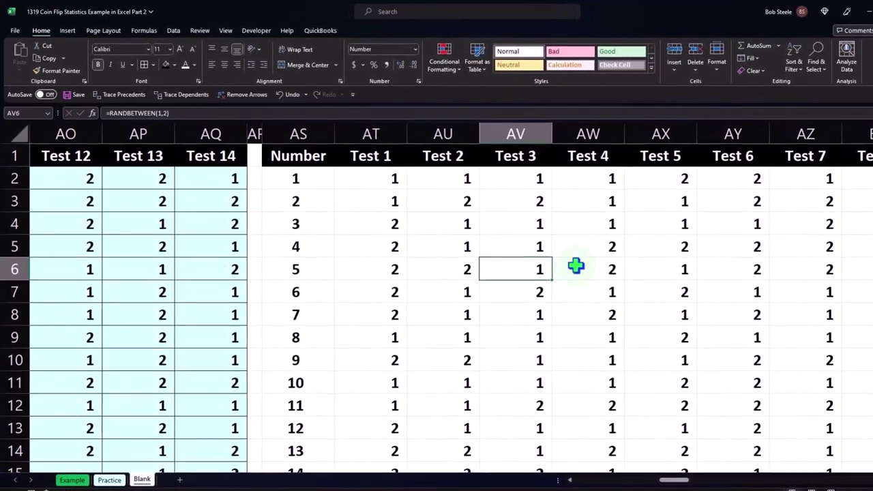
{"action": "double_click", "coordinate": [576, 268]}
{"action": "key", "text": "Return"}
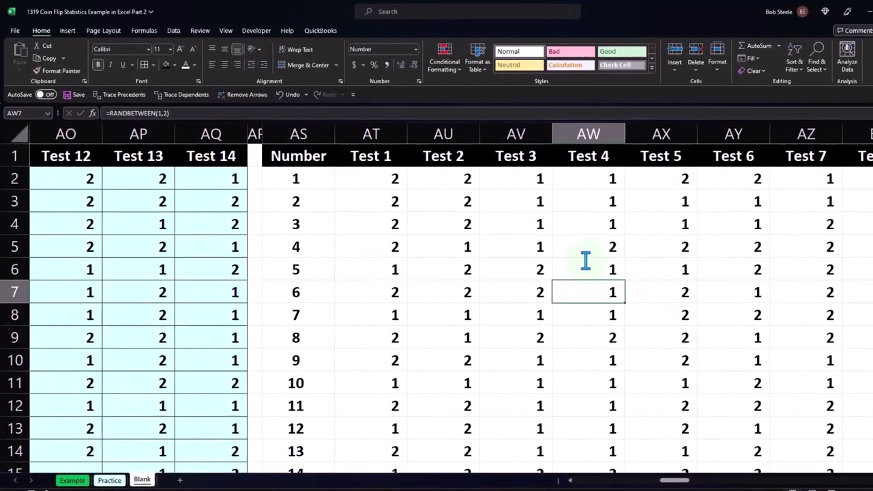
Insert a table over the Number and Test 1–Test 100 range, keeping its headers
{"action": "left_click", "coordinate": [63, 31]}
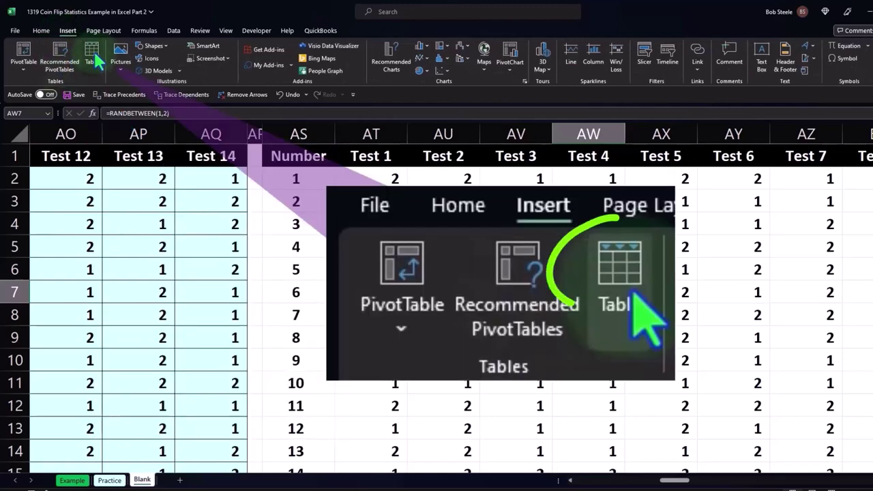
{"action": "left_click", "coordinate": [93, 55]}
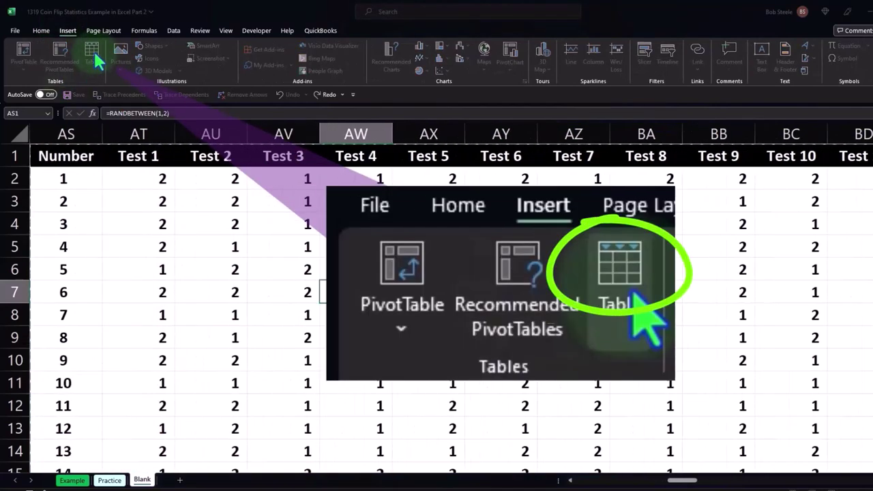
{"action": "key", "text": "Return"}
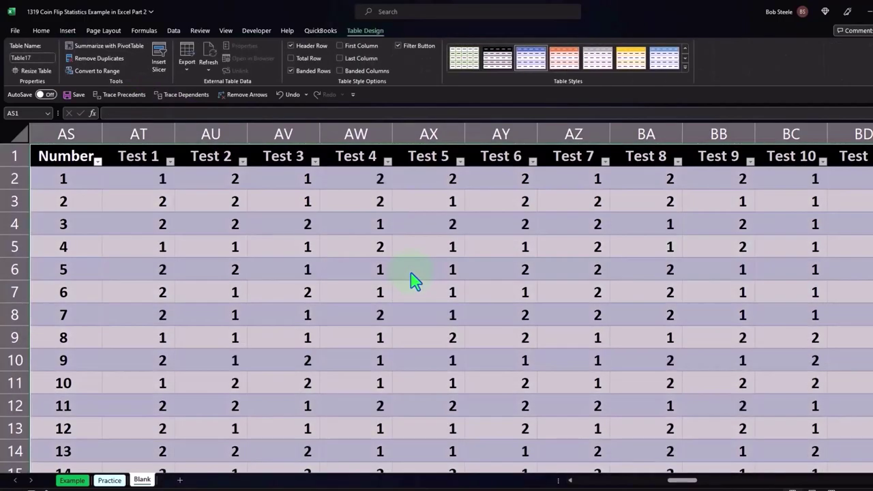
Sort the table smallest to largest by Test 1, then by Test 2
{"action": "left_click_drag", "start_coordinate": [682, 482], "coordinate": [675, 482]}
{"action": "left_click", "coordinate": [405, 246]}
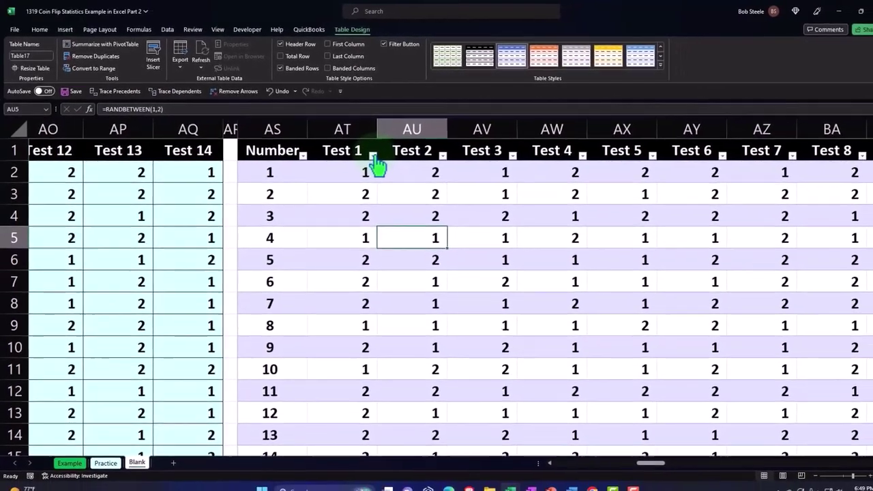
{"action": "left_click", "coordinate": [387, 161]}
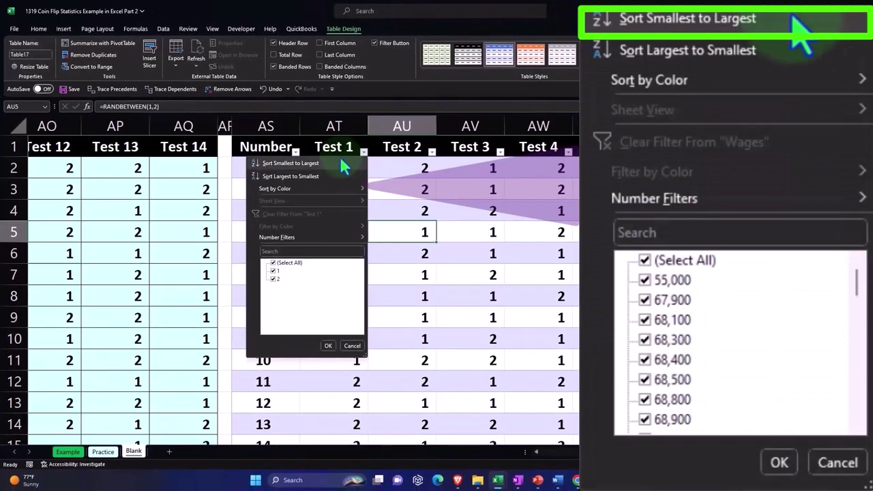
{"action": "left_click", "coordinate": [344, 166]}
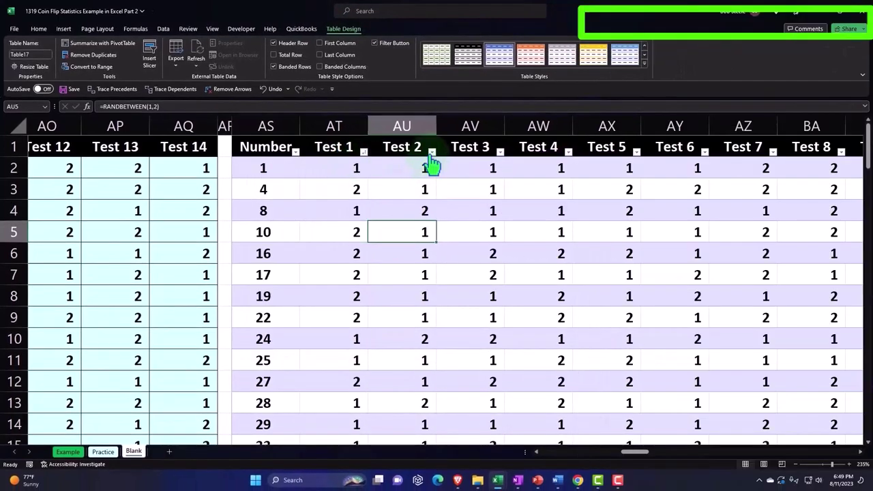
{"action": "left_click", "coordinate": [431, 151]}
{"action": "left_click", "coordinate": [411, 166]}
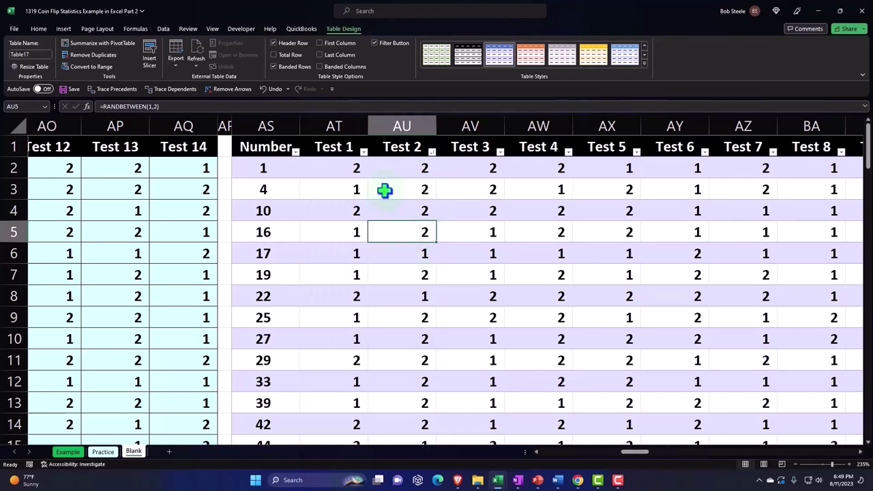
Force repeated recalculation by re-entering RANDBETWEEN cells like AW7, watching the Test columns change
{"action": "double_click", "coordinate": [567, 280]}
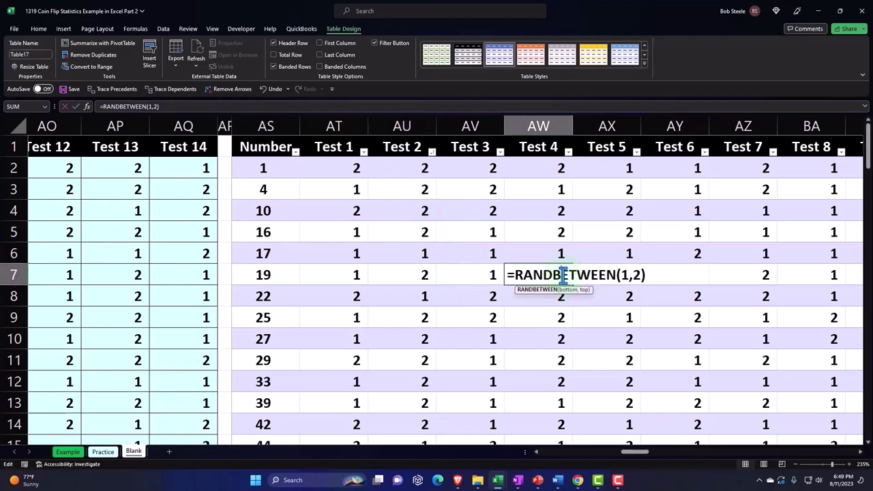
{"action": "key", "text": "Return"}
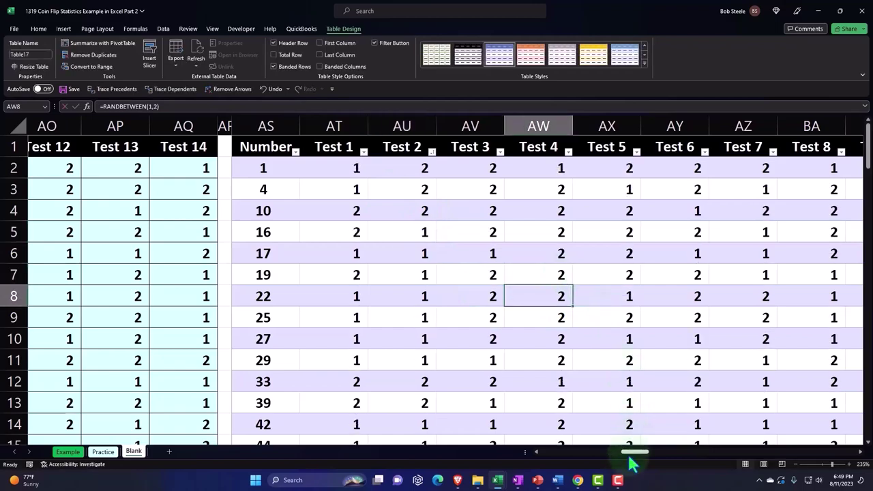
{"action": "left_click_drag", "start_coordinate": [629, 457], "coordinate": [704, 452]}
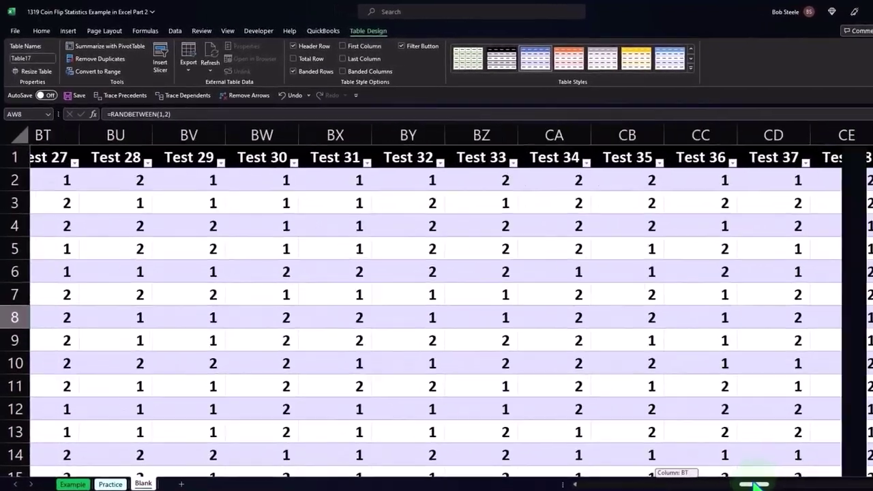
{"action": "left_click_drag", "start_coordinate": [755, 484], "coordinate": [839, 484]}
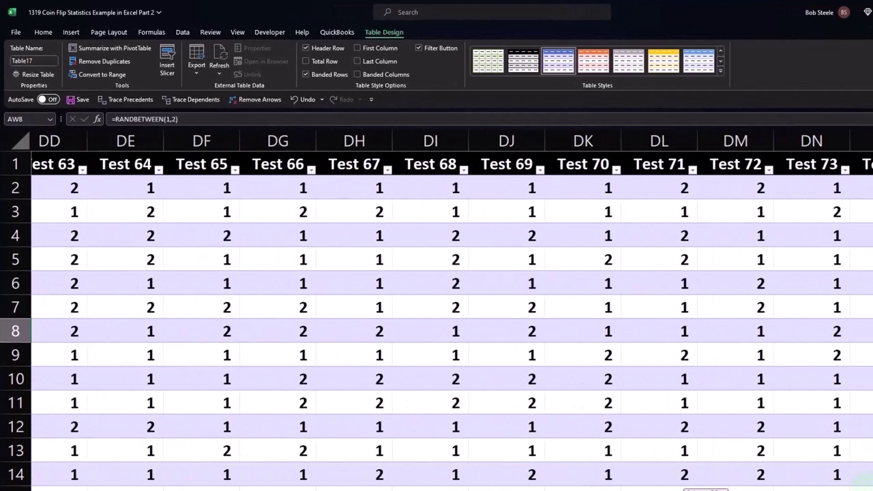
{"action": "double_click", "coordinate": [809, 266]}
{"action": "key", "text": "Return"}
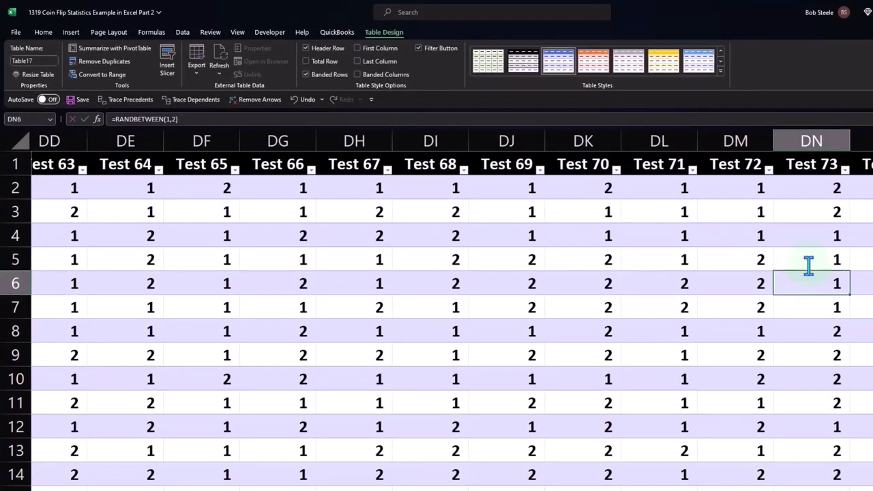
{"action": "key", "text": "F2"}
{"action": "key", "text": "Tab"}
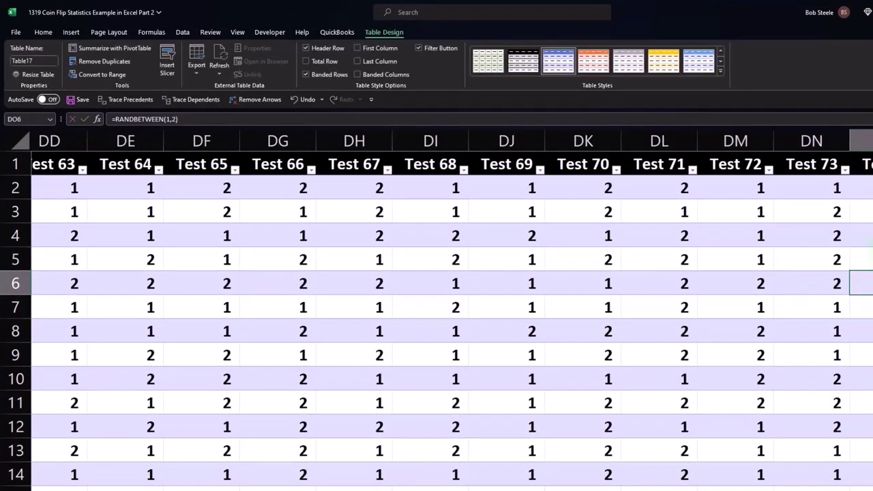
{"action": "scroll", "coordinate": [451, 305], "scroll_direction": "left", "scroll_amount": 15}
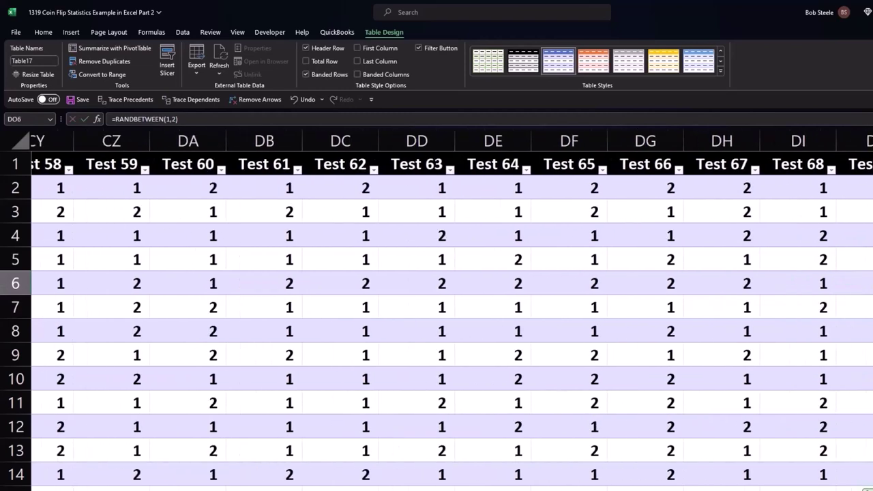
{"action": "scroll", "coordinate": [452, 305], "scroll_direction": "left", "scroll_amount": 14}
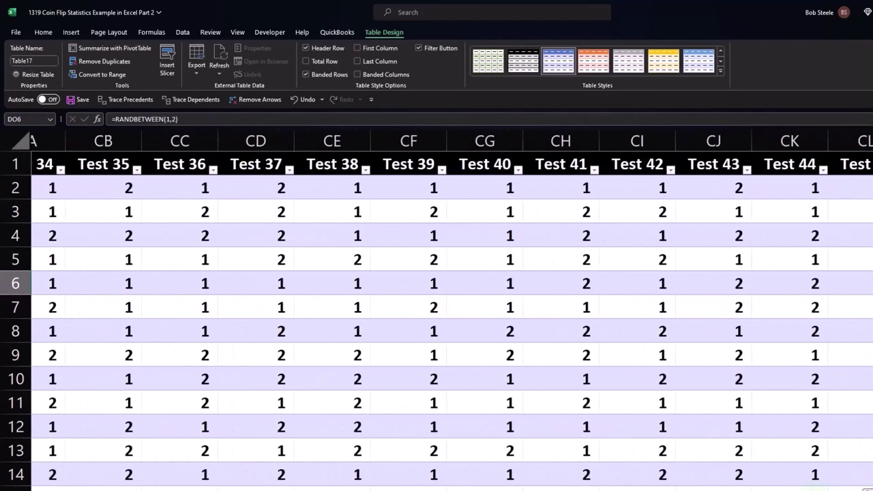
{"action": "scroll", "coordinate": [452, 305], "scroll_direction": "left", "scroll_amount": 12}
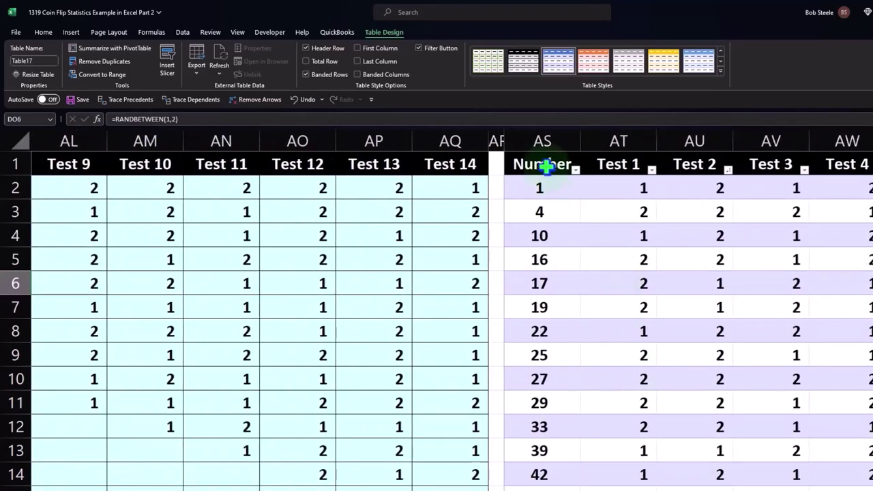
Select whole columns AS through EO (Number to Test 100) and copy them
{"action": "left_click_drag", "start_coordinate": [542, 164], "coordinate": [666, 432]}
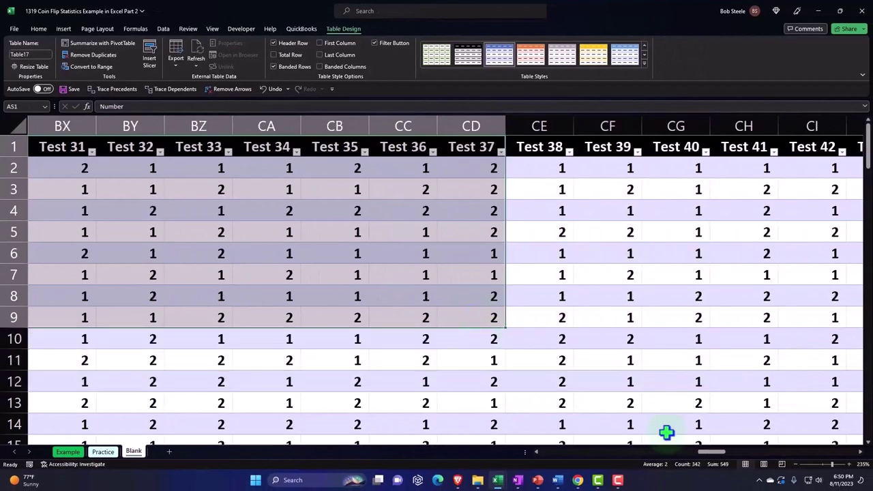
{"action": "left_click_drag", "start_coordinate": [711, 454], "coordinate": [629, 461]}
{"action": "left_click", "coordinate": [445, 122]}
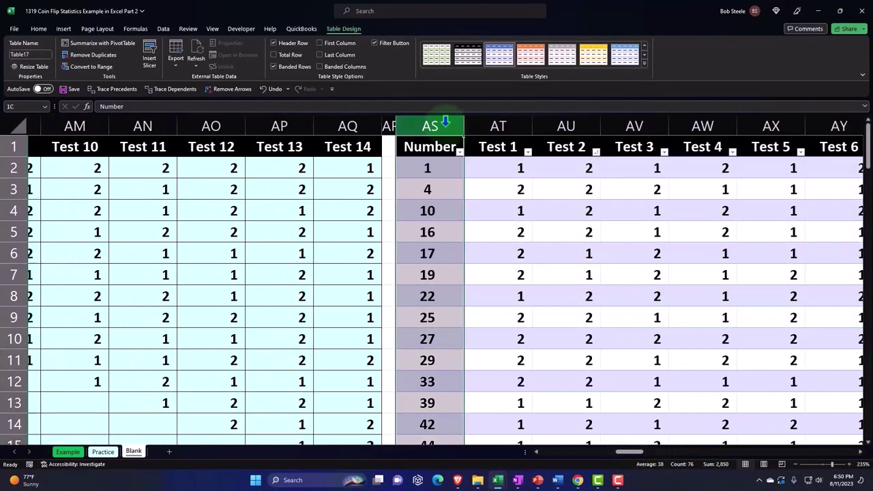
{"action": "left_click_drag", "start_coordinate": [444, 121], "coordinate": [741, 119]}
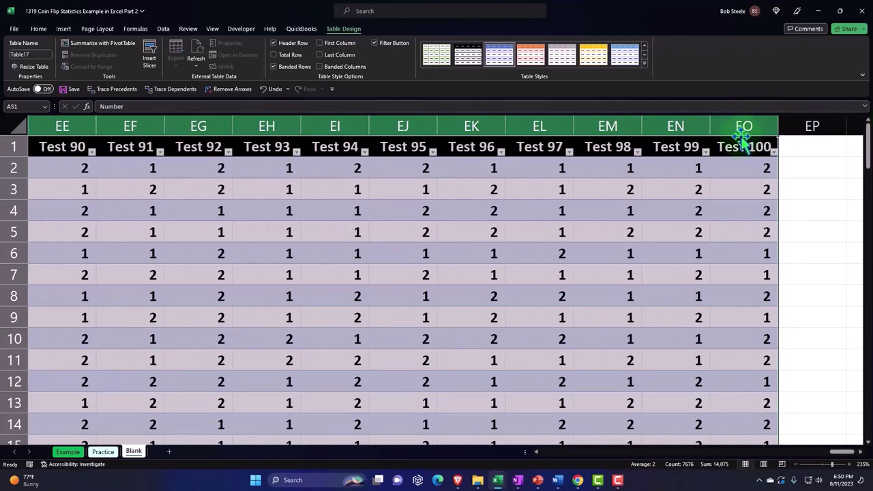
{"action": "right_click", "coordinate": [743, 194]}
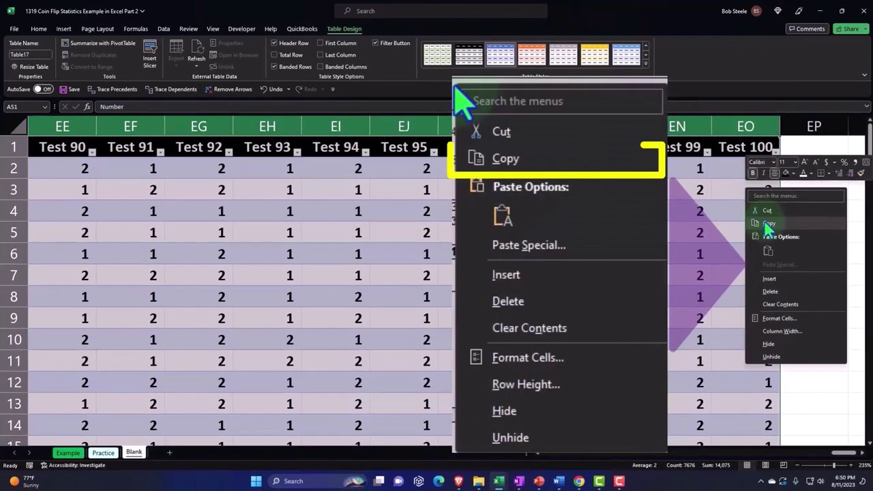
{"action": "left_click", "coordinate": [768, 222]}
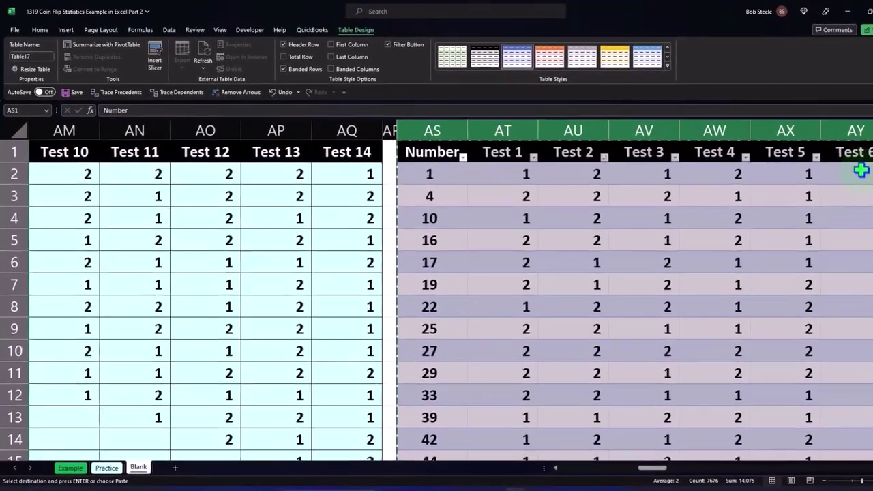
Paste the copied table as values only starting at cell ER1
{"action": "key", "text": "Right"}
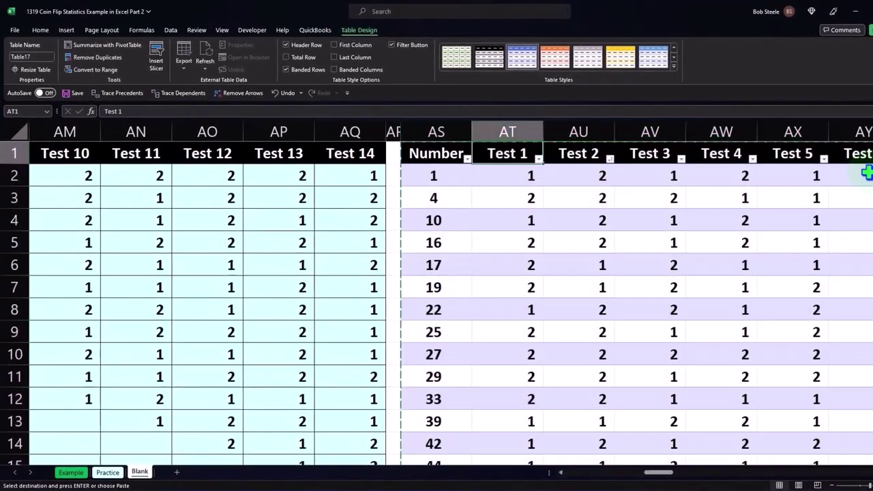
{"action": "key", "text": "Right"}
{"action": "key", "text": "Right"}
{"action": "key", "text": "Right"}
{"action": "key", "text": "Right"}
{"action": "key", "text": "Right"}
{"action": "key", "text": "Right"}
{"action": "key", "text": "Right"}
{"action": "key", "text": "Right"}
{"action": "key", "text": "Right"}
{"action": "key", "text": "Right"}
{"action": "key", "text": "Right"}
{"action": "key", "text": "Right"}
{"action": "key", "text": "Right"}
{"action": "key", "text": "Right"}
{"action": "key", "text": "Right"}
{"action": "key", "text": "Right"}
{"action": "key", "text": "Right"}
{"action": "key", "text": "Right"}
{"action": "key", "text": "Right"}
{"action": "key", "text": "Right"}
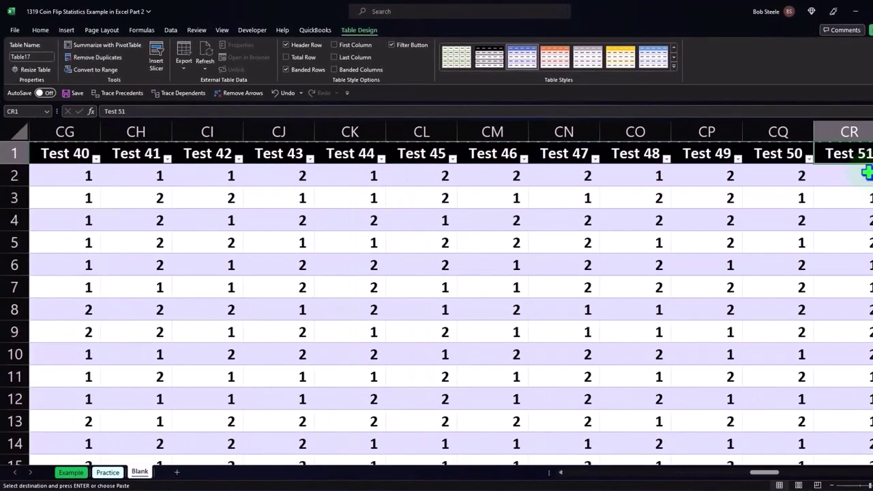
{"action": "key", "text": "Right"}
{"action": "key", "text": "Right"}
{"action": "key", "text": "Right"}
{"action": "key", "text": "Right"}
{"action": "key", "text": "Right"}
{"action": "key", "text": "Right"}
{"action": "key", "text": "Right"}
{"action": "key", "text": "Right"}
{"action": "key", "text": "Right"}
{"action": "key", "text": "Right"}
{"action": "key", "text": "Right"}
{"action": "key", "text": "Right"}
{"action": "key", "text": "Right"}
{"action": "key", "text": "Right"}
{"action": "key", "text": "Right"}
{"action": "key", "text": "Right"}
{"action": "key", "text": "Right"}
{"action": "key", "text": "Right"}
{"action": "key", "text": "Right"}
{"action": "key", "text": "Right"}
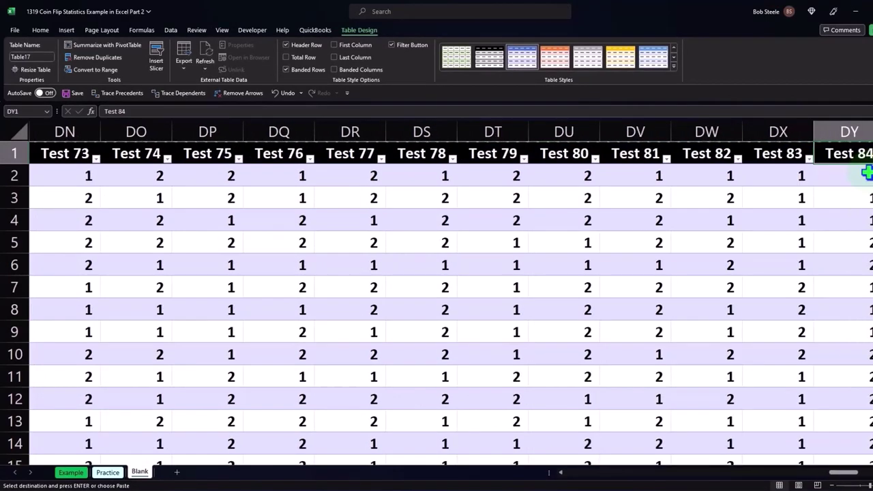
{"action": "key", "text": "Right"}
{"action": "key", "text": "Right"}
{"action": "key", "text": "Right"}
{"action": "key", "text": "Right"}
{"action": "key", "text": "Right"}
{"action": "key", "text": "Right"}
{"action": "key", "text": "Right"}
{"action": "key", "text": "Right"}
{"action": "key", "text": "Right"}
{"action": "key", "text": "Right"}
{"action": "key", "text": "Right"}
{"action": "key", "text": "Right"}
{"action": "key", "text": "Right"}
{"action": "key", "text": "Right"}
{"action": "key", "text": "Right"}
{"action": "key", "text": "Right"}
{"action": "key", "text": "Right"}
{"action": "key", "text": "Right"}
{"action": "key", "text": "Right"}
{"action": "key", "text": "Right"}
{"action": "key", "text": "Left"}
{"action": "key", "text": "Left"}
{"action": "key", "text": "Left"}
{"action": "key", "text": "Left"}
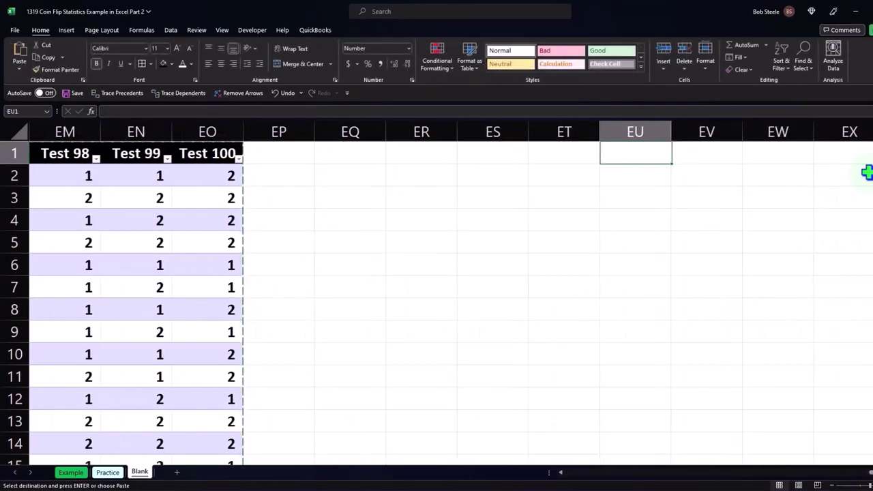
{"action": "left_click", "coordinate": [407, 146]}
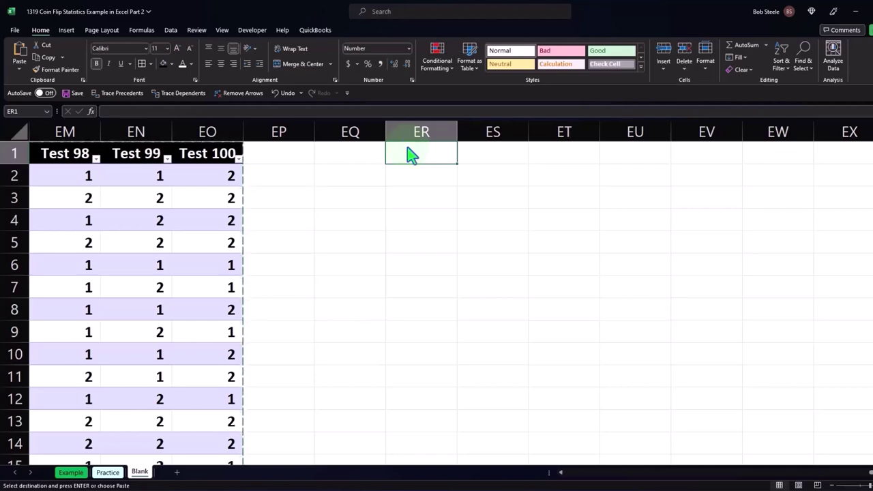
{"action": "right_click", "coordinate": [413, 155]}
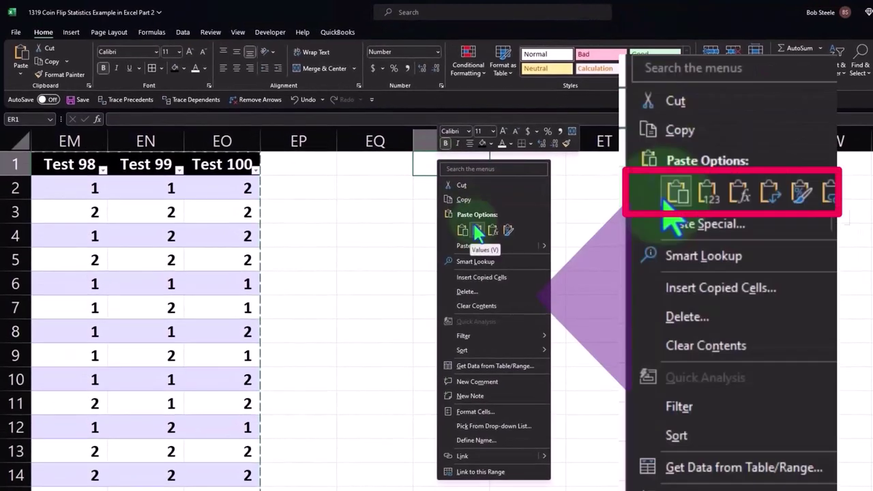
{"action": "left_click", "coordinate": [477, 231]}
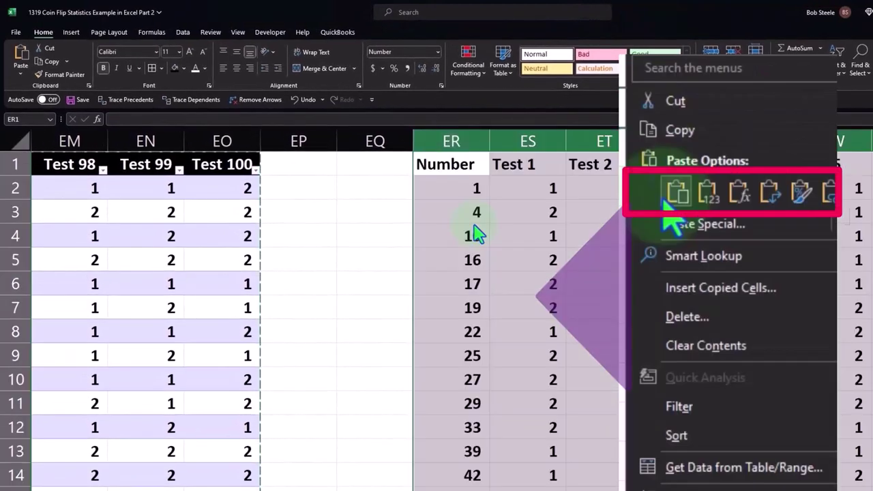
Re-enter cell ET4 to confirm the pasted values stay fixed
{"action": "left_click", "coordinate": [599, 243]}
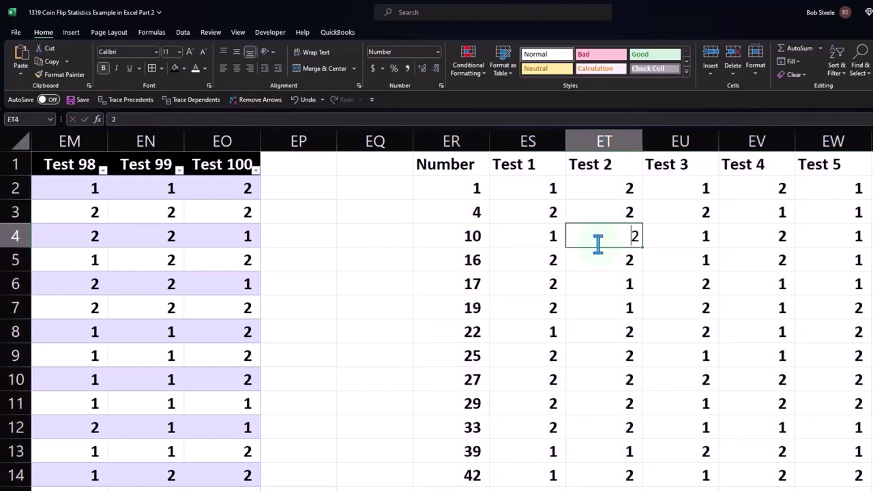
{"action": "key", "text": "F2"}
{"action": "key", "text": "Return"}
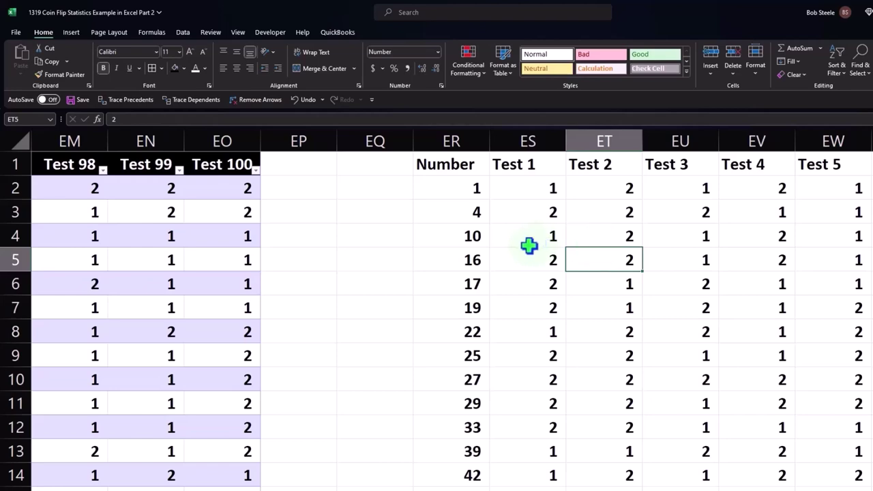
Fill the pasted header row from ER1 with black, then select the data rows below
{"action": "scroll", "coordinate": [490, 232], "scroll_direction": "down", "scroll_amount": 18}
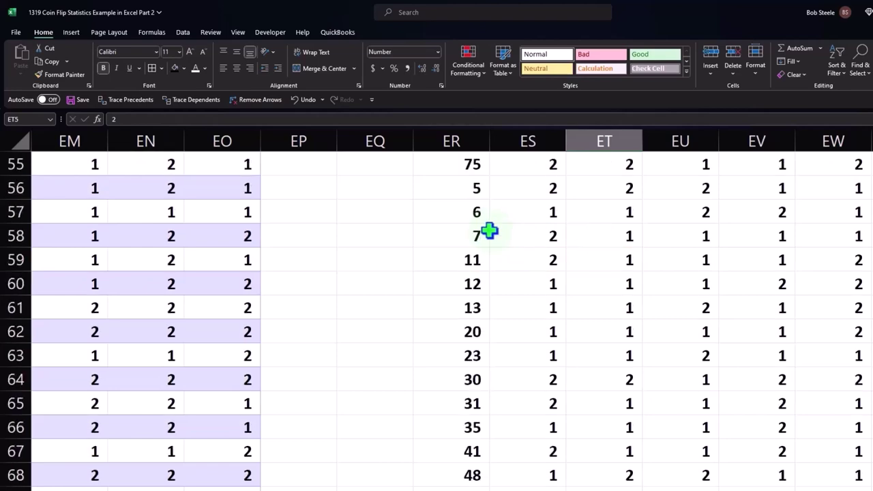
{"action": "scroll", "coordinate": [489, 231], "scroll_direction": "up", "scroll_amount": 18}
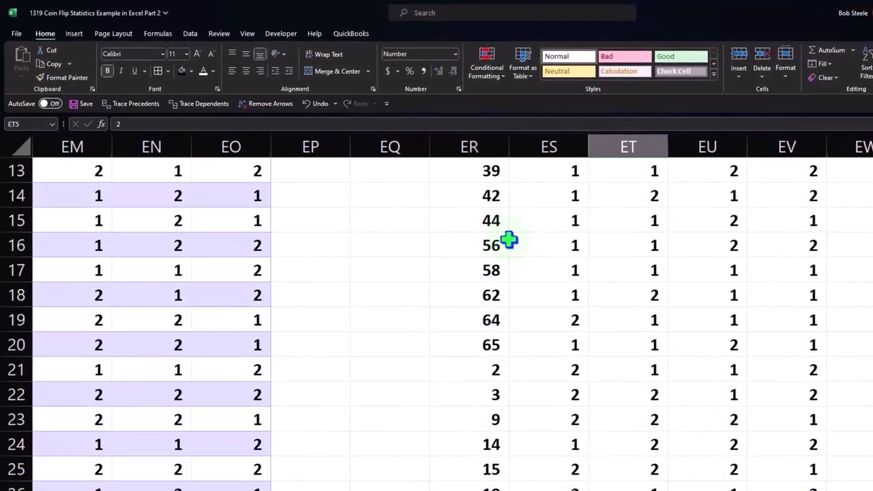
{"action": "left_click_drag", "start_coordinate": [503, 181], "coordinate": [870, 181]}
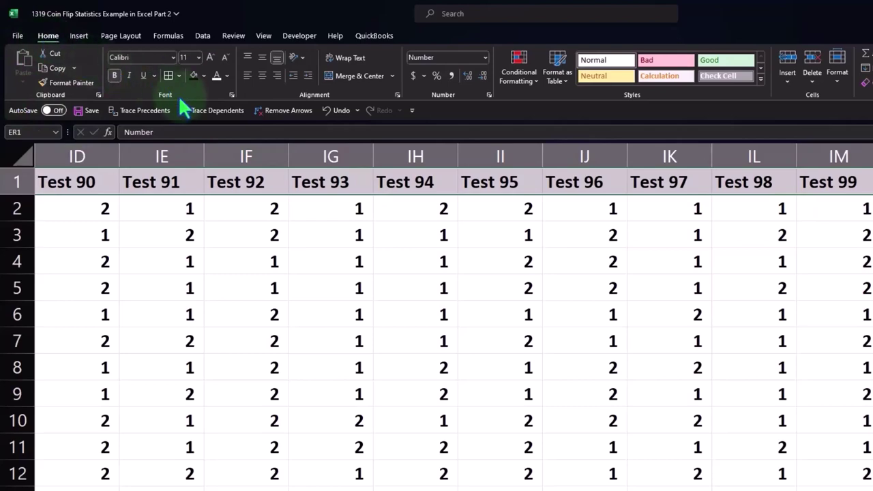
{"action": "left_click", "coordinate": [195, 77]}
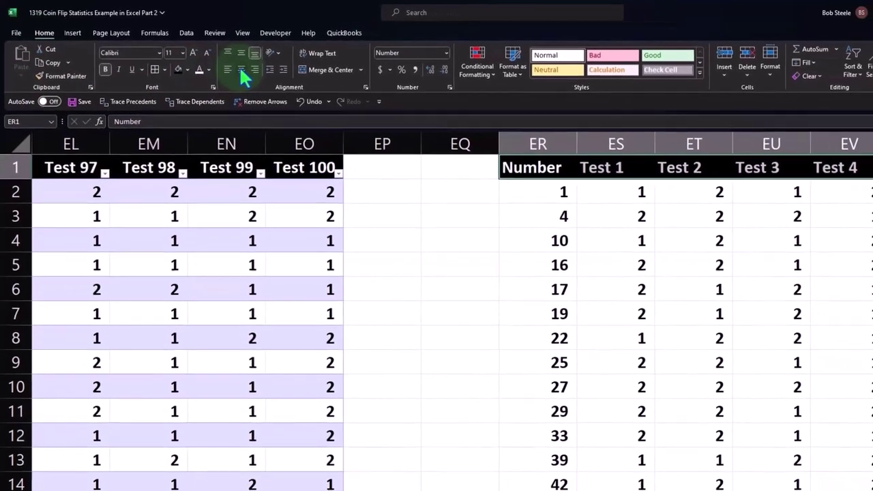
{"action": "left_click_drag", "start_coordinate": [516, 181], "coordinate": [867, 445]}
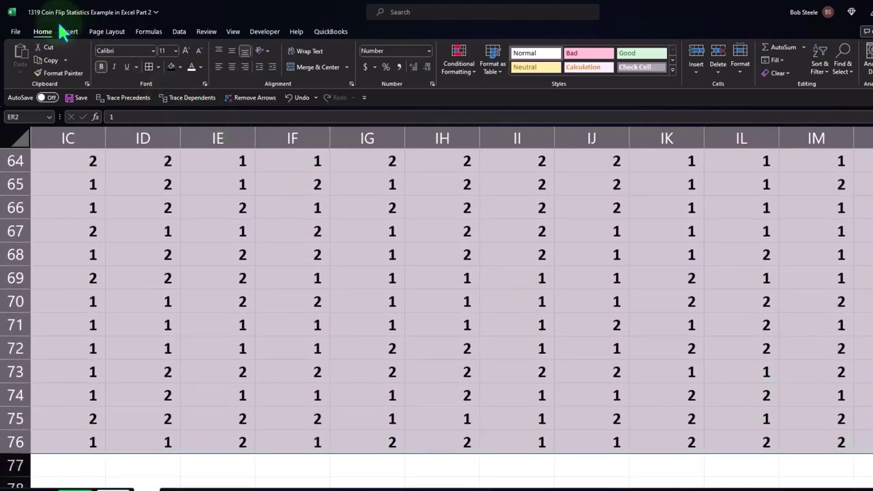